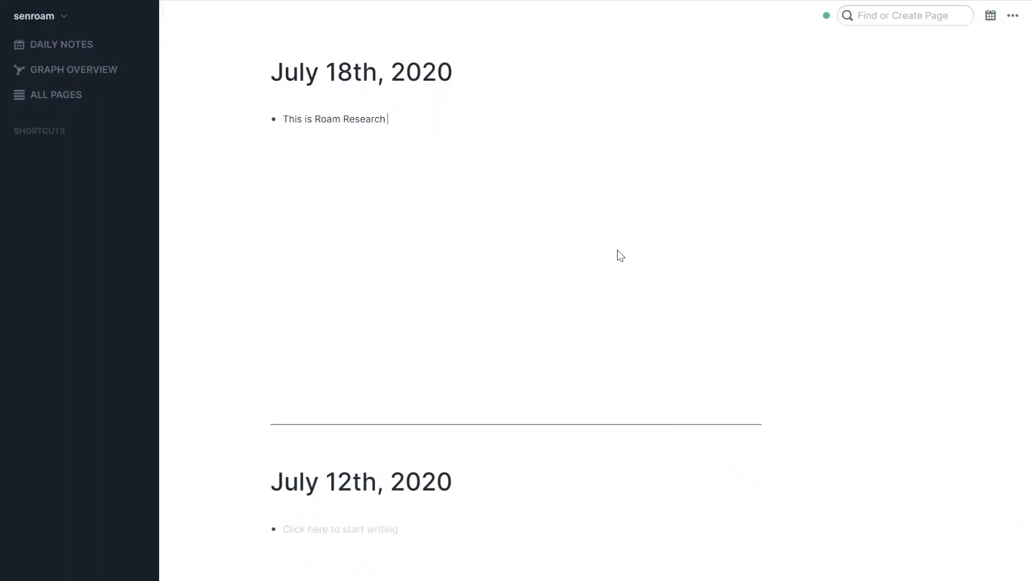
Step: Scroll through Roam's pages to the Terms of Service clause licensing public, not private, content
scroll(446, 178, "down", 3)
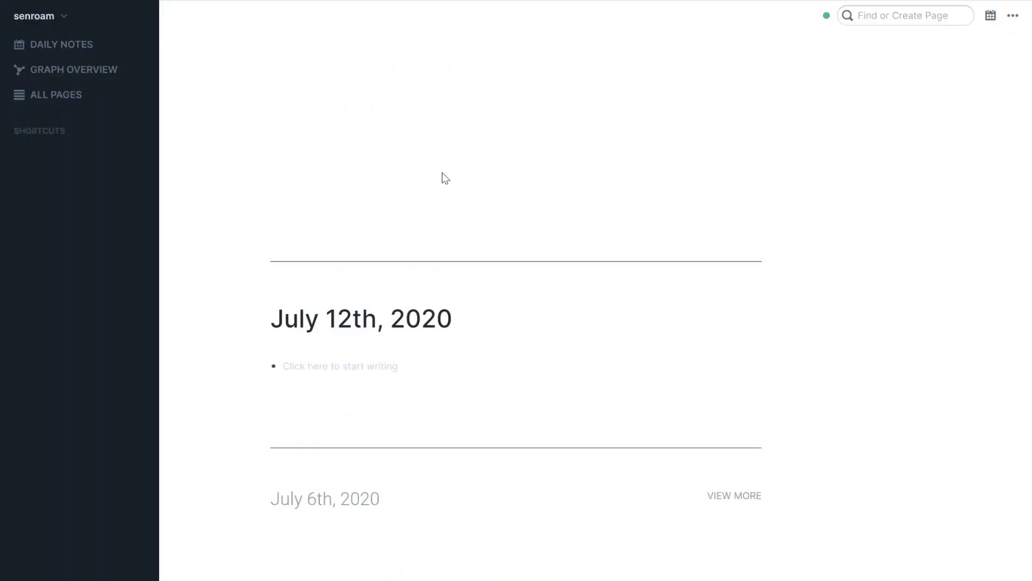
scroll(442, 174, "up", 3)
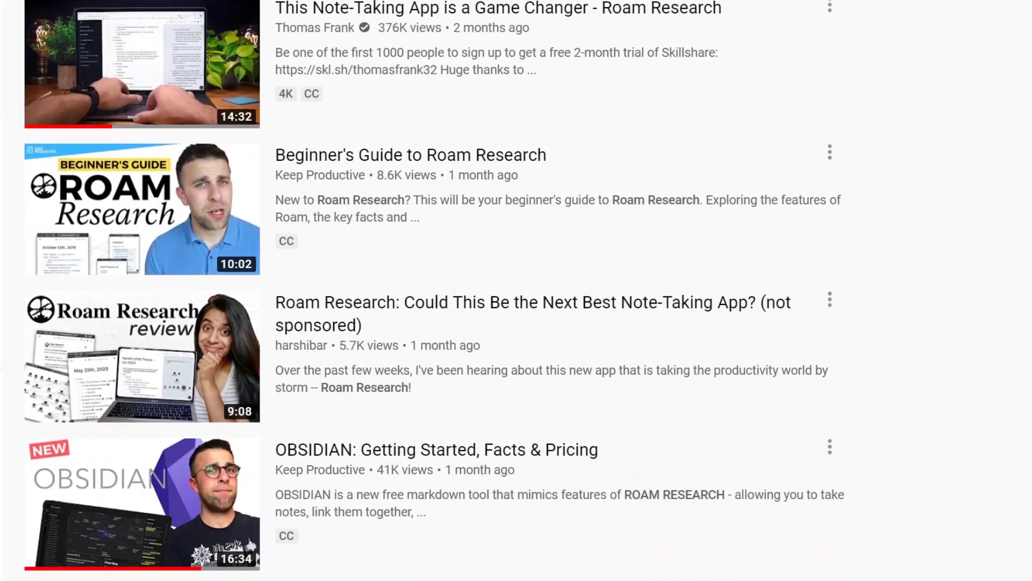
scroll(430, 290, "down", 4)
scroll(431, 290, "down", 10)
scroll(430, 290, "down", 4)
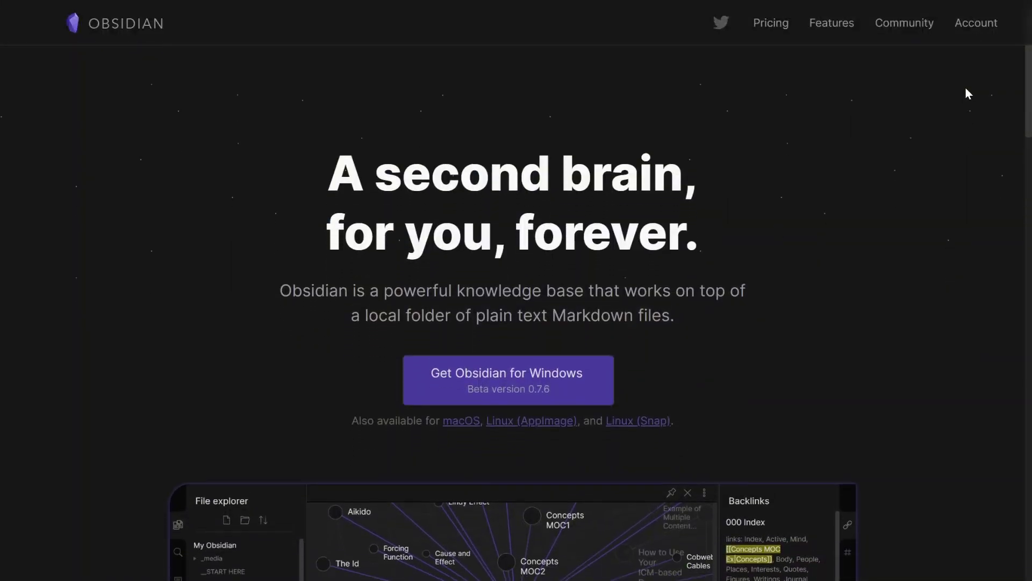
Step: Scroll the Obsidian homepage past 'a second brain' and 'for you' to the linked-notes graph
scroll(968, 93, "down", 3)
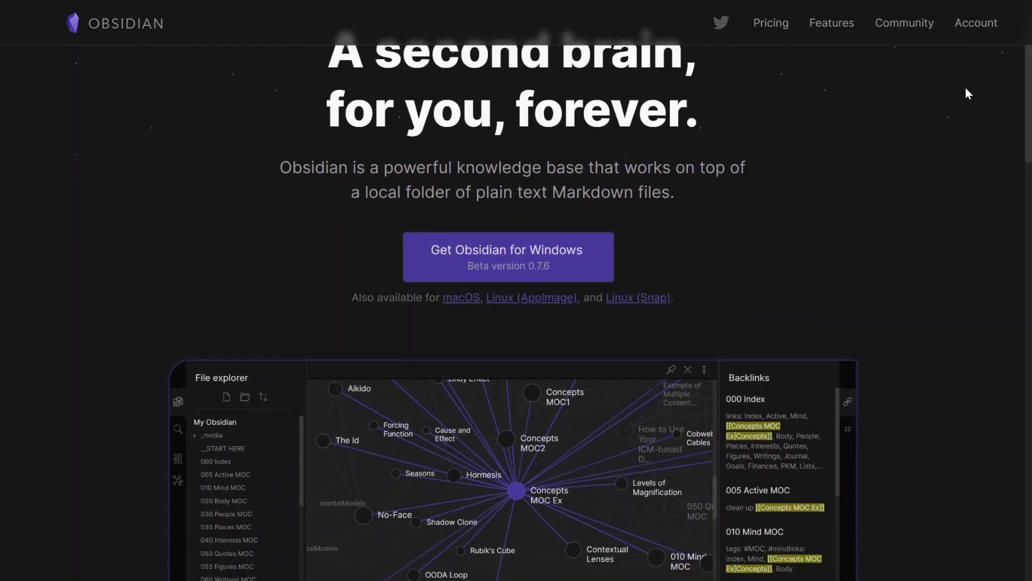
scroll(967, 93, "down", 3)
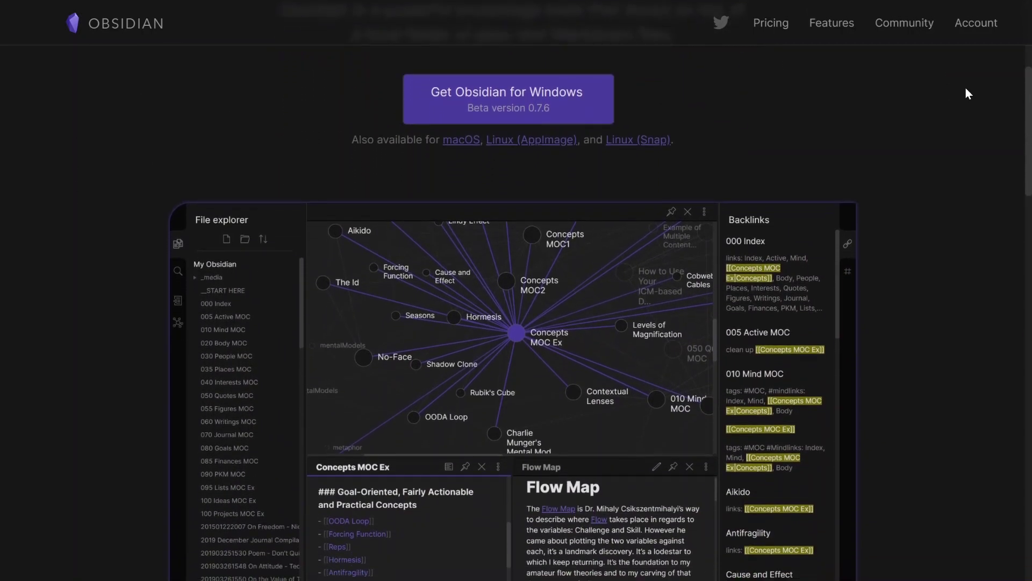
scroll(968, 93, "down", 4)
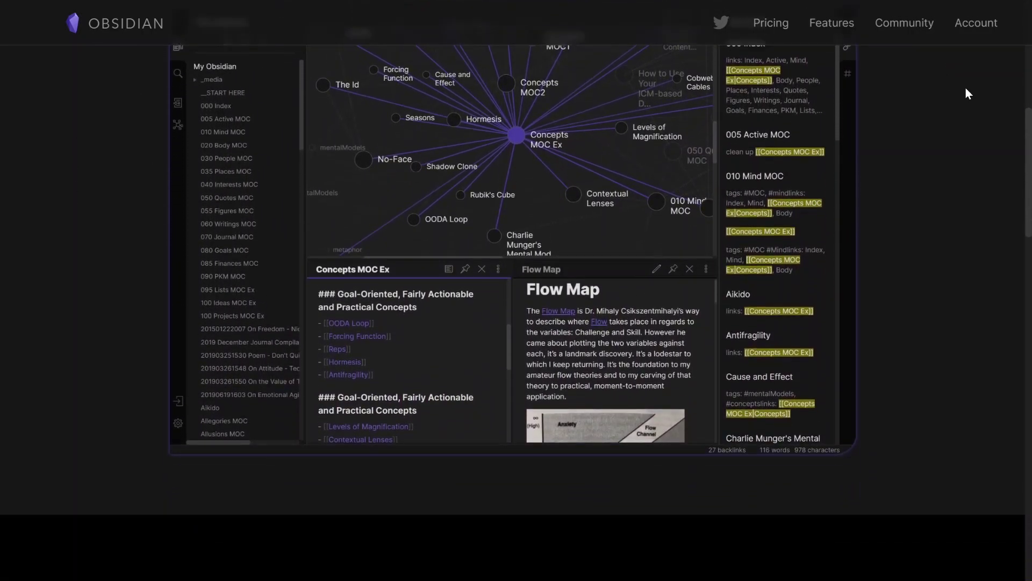
scroll(968, 93, "down", 6)
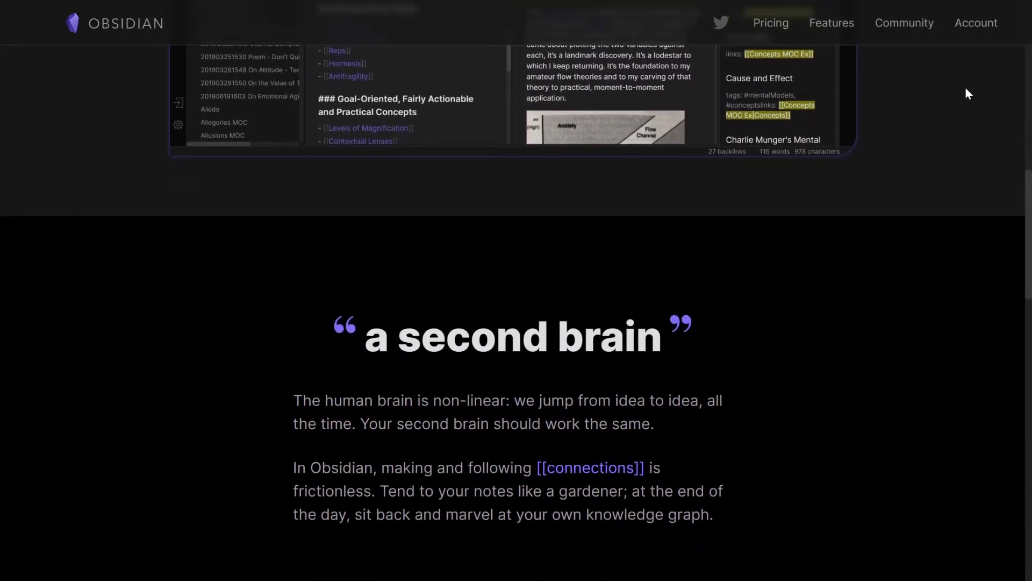
scroll(968, 93, "down", 5)
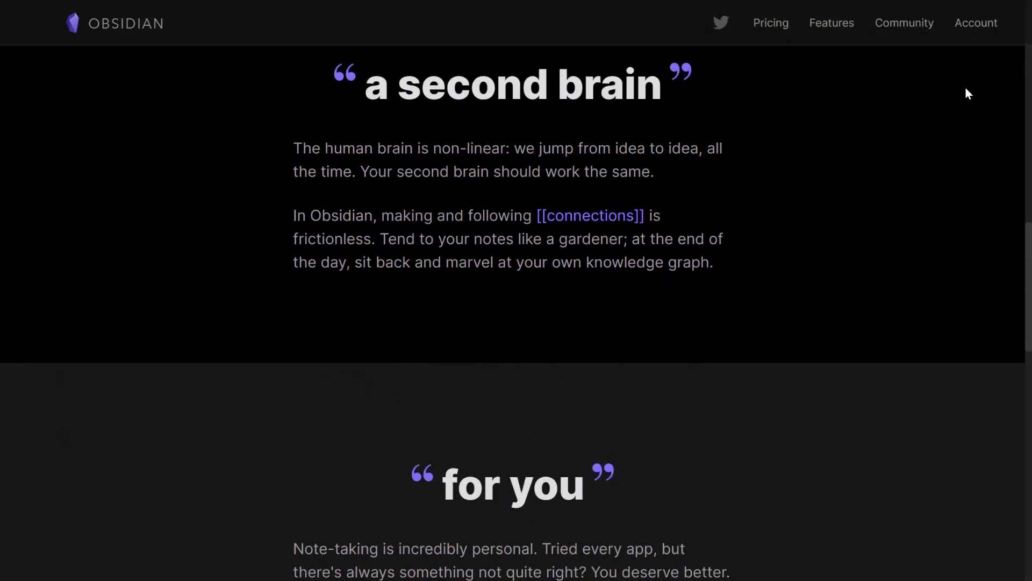
scroll(966, 94, "down", 4)
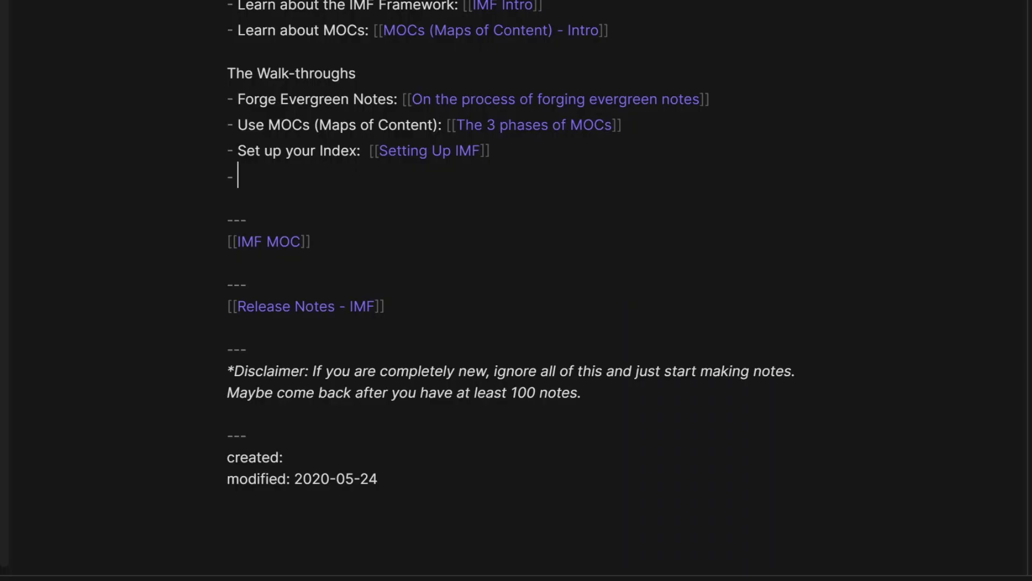
Step: Add the line 'This is an example of a backlink' with a link to 035 Places MOC
type("This is an e")
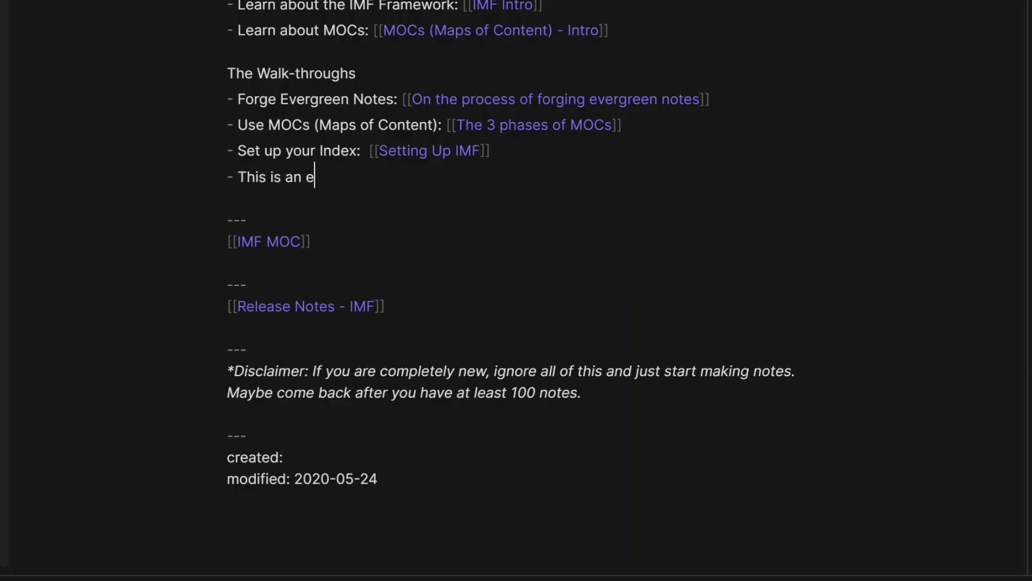
type("xample of a back")
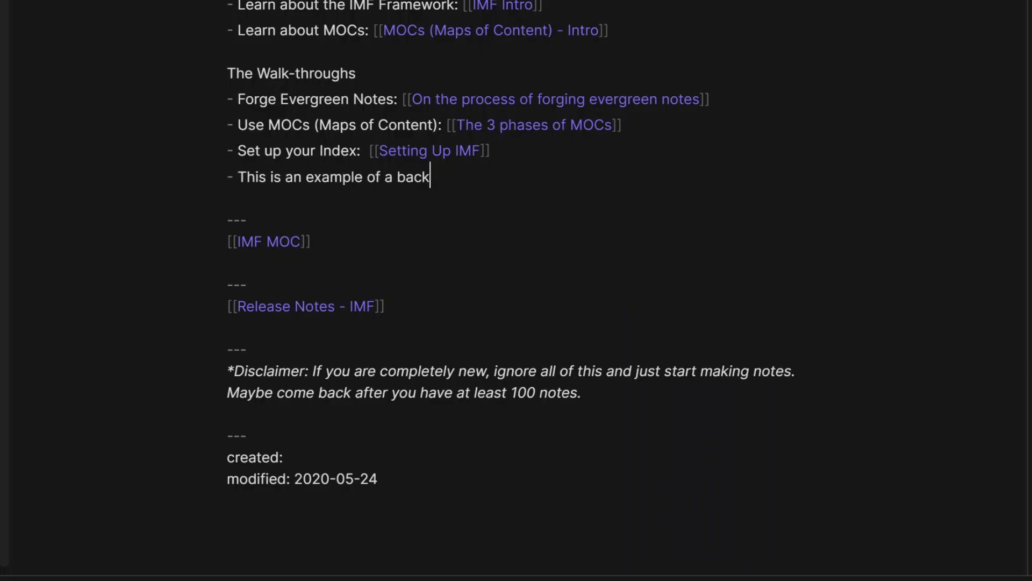
type("link [[")
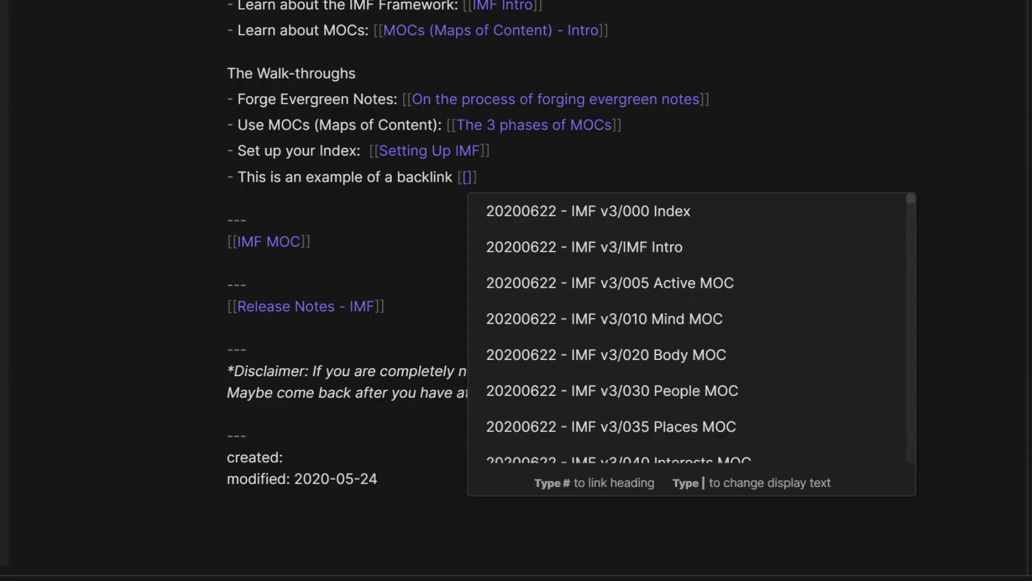
key("Down")
key("Down")
key("Down")
key("Down")
key("Down")
key("Down")
key("Down")
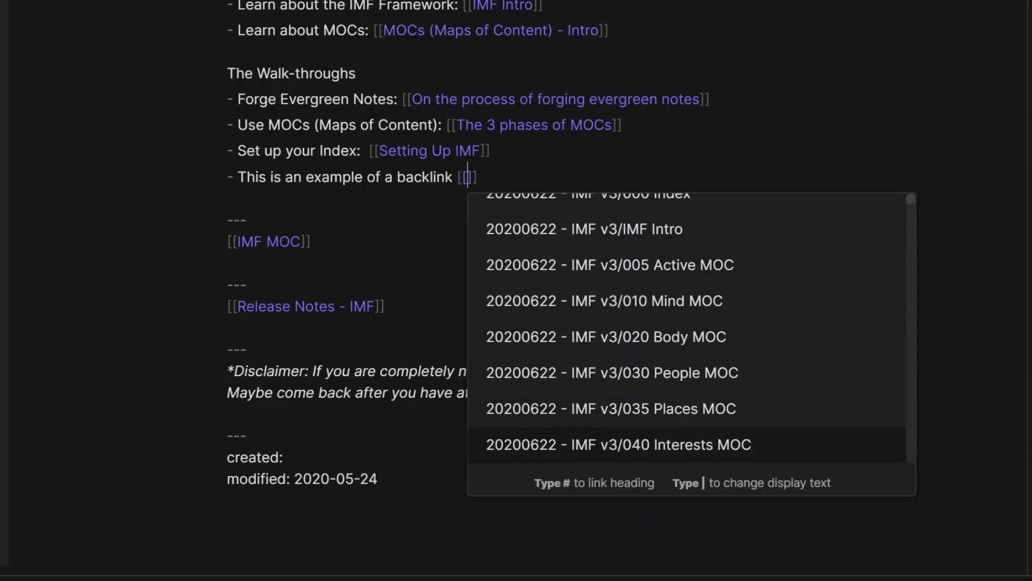
key("Up")
key("Return")
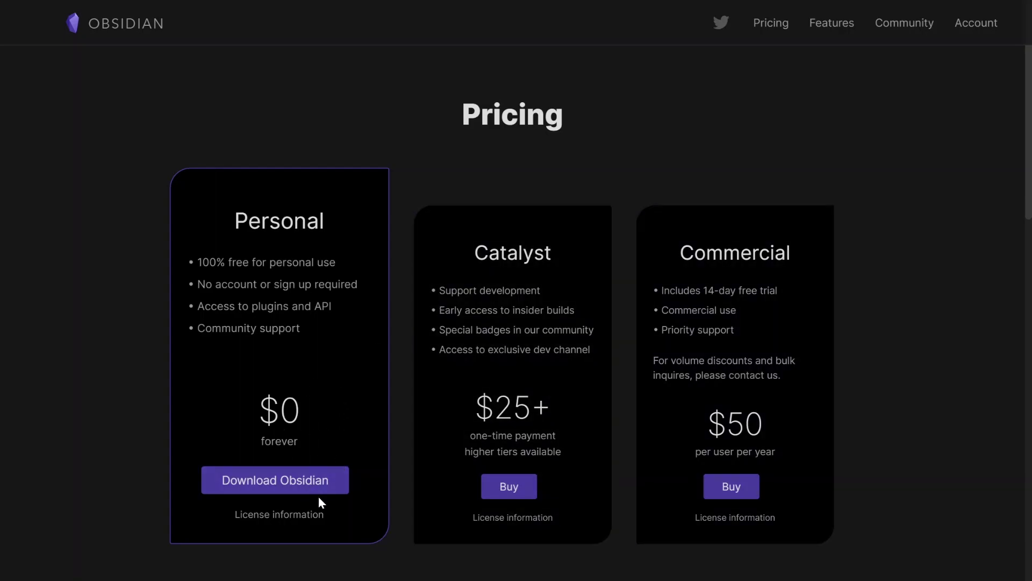
Step: Scroll from the Personal, Catalyst and Commercial plan cards down to Add-on services
scroll(437, 536, "down", 1)
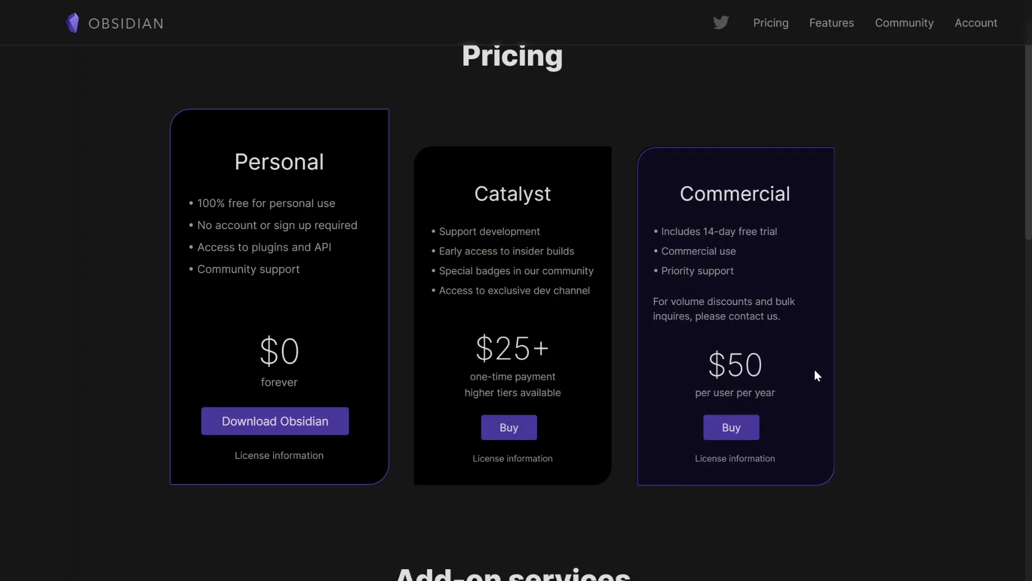
scroll(825, 371, "down", 9)
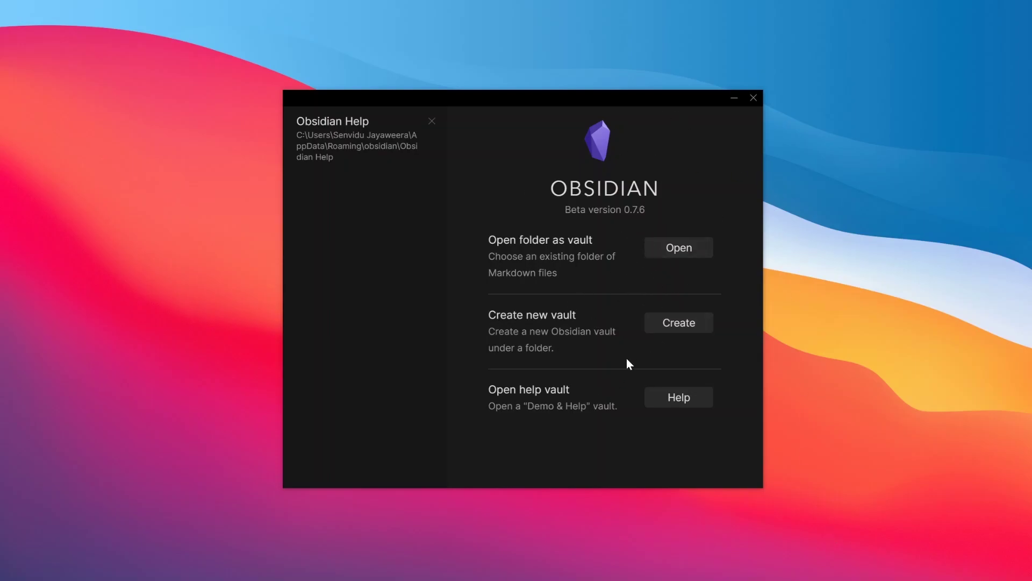
Step: Start a new vault named Vault 1 and set its location to a folder in Downloads
left_click(669, 323)
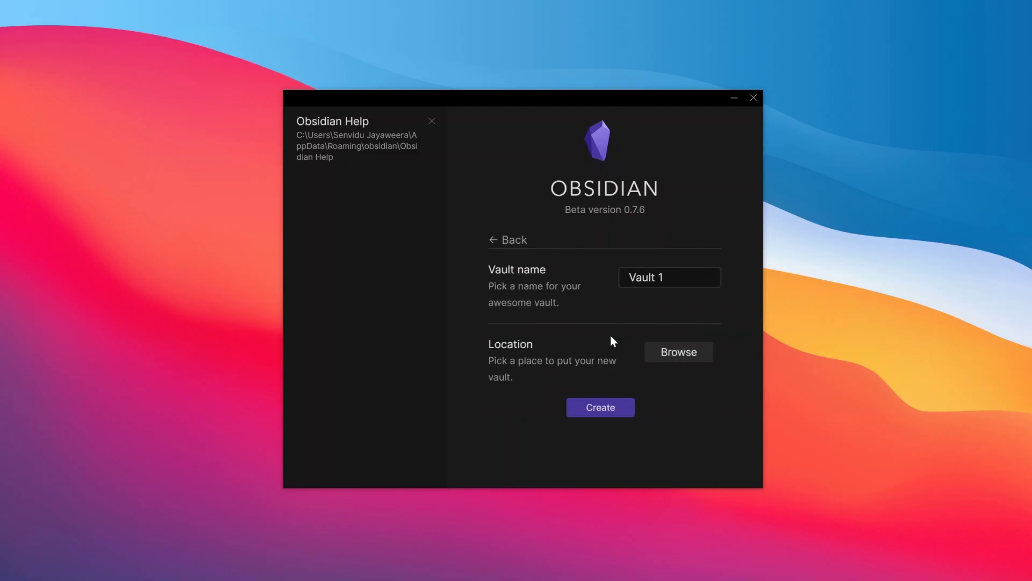
left_click(674, 353)
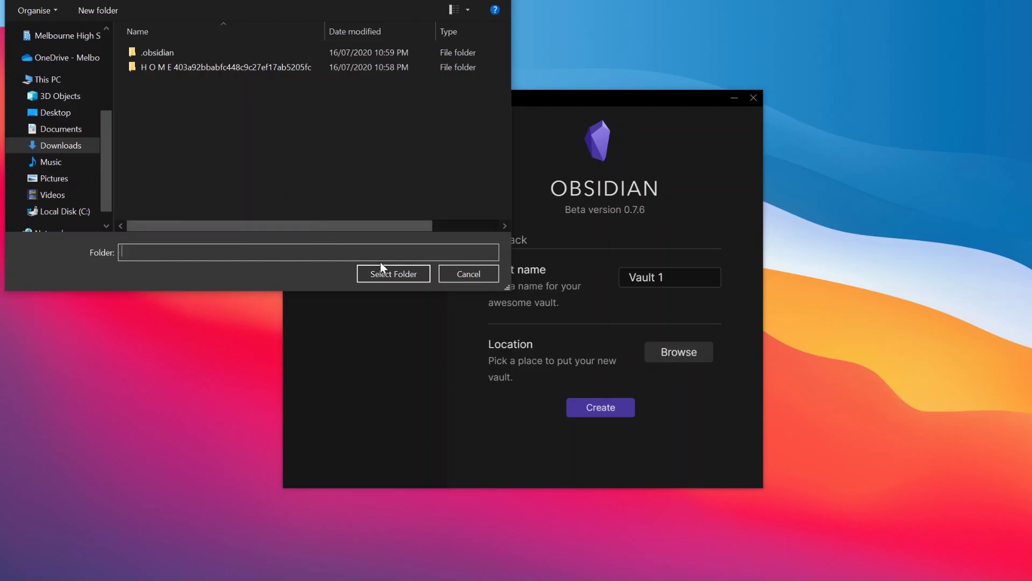
left_click(382, 277)
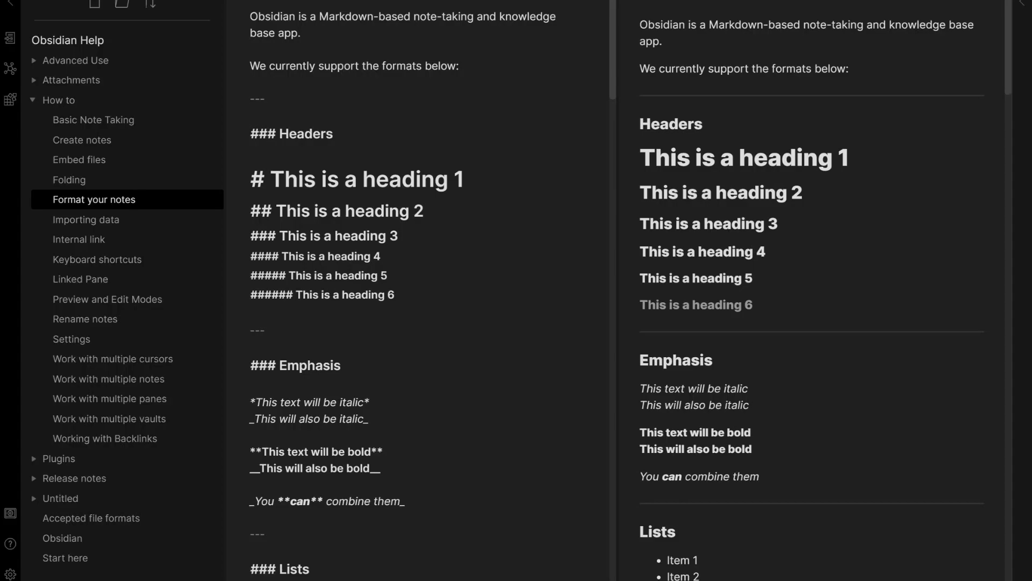
Step: Scroll Format your notes past Images and Links to Blockquotes, Inline code and Code blocks
scroll(419, 291, "down", 3)
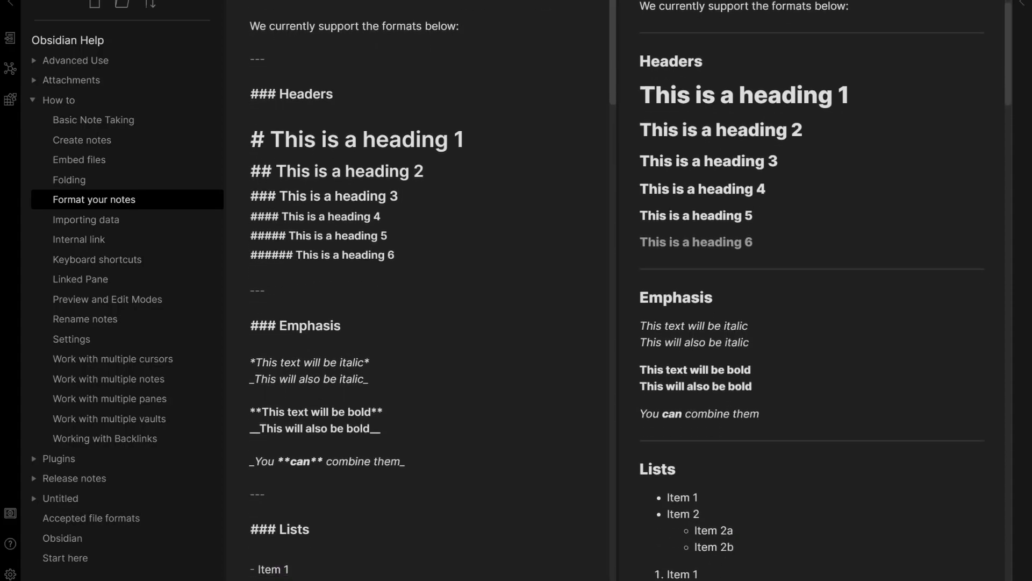
scroll(419, 290, "down", 2)
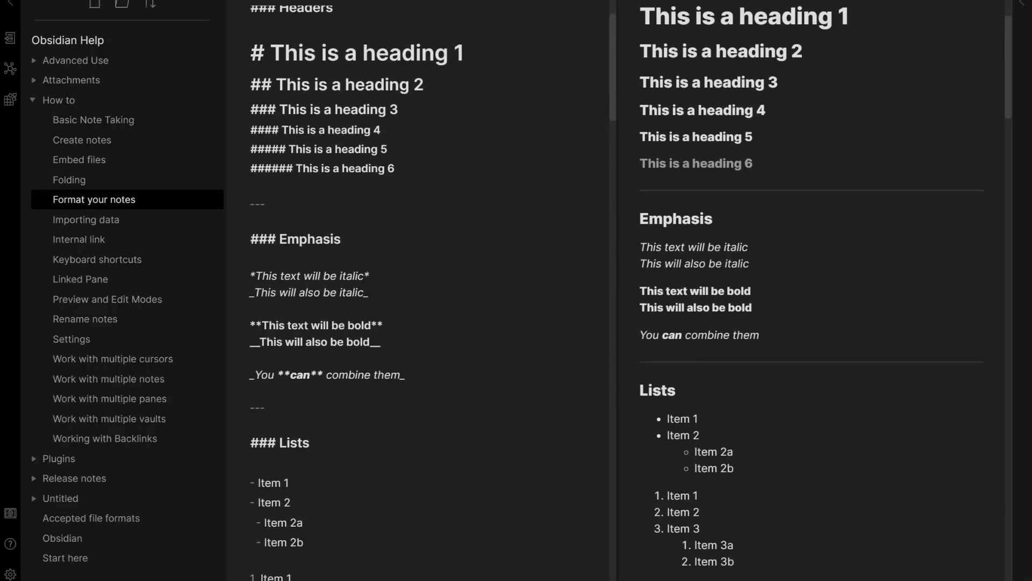
scroll(419, 291, "down", 2)
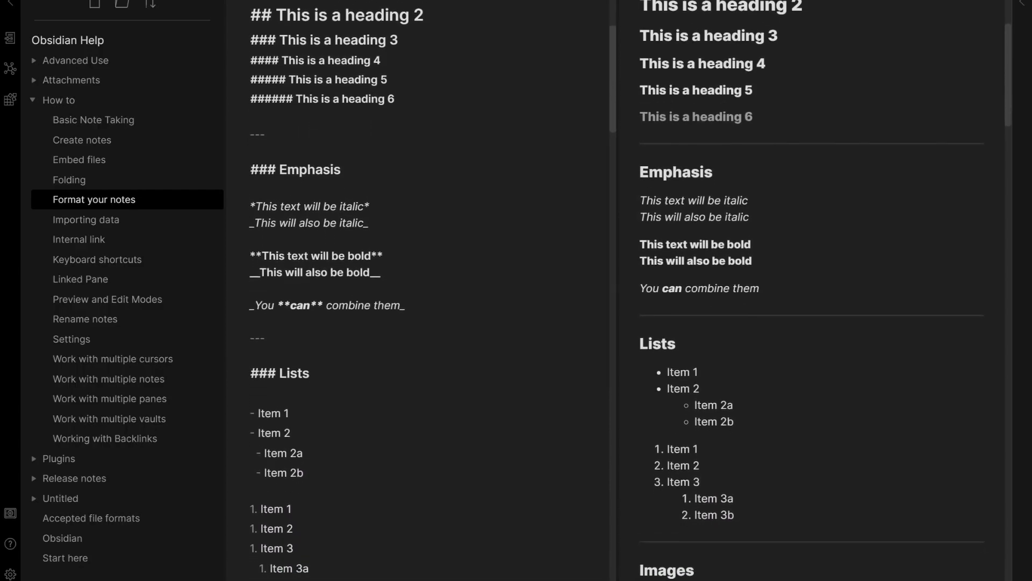
scroll(419, 290, "down", 2)
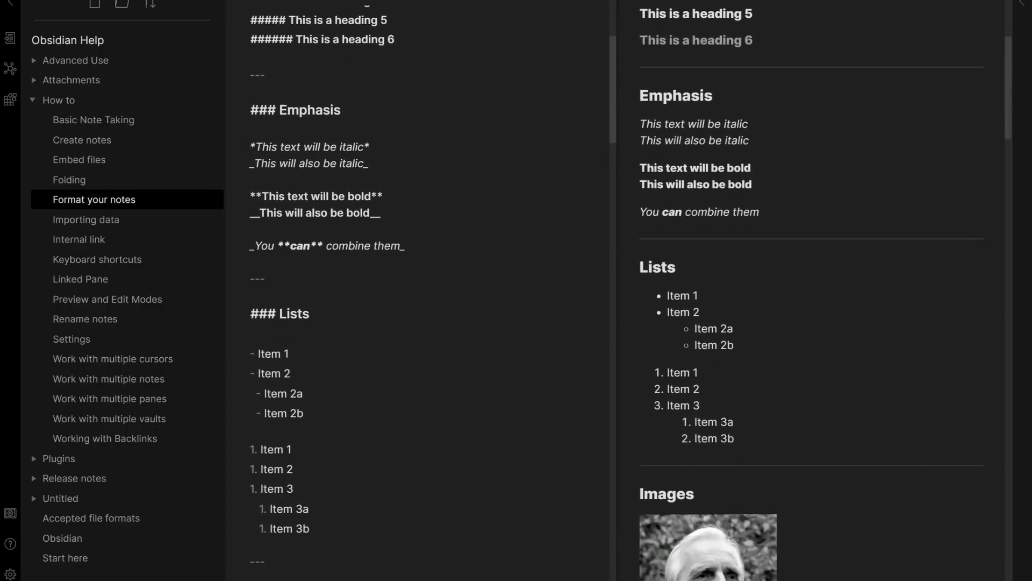
scroll(419, 290, "down", 2)
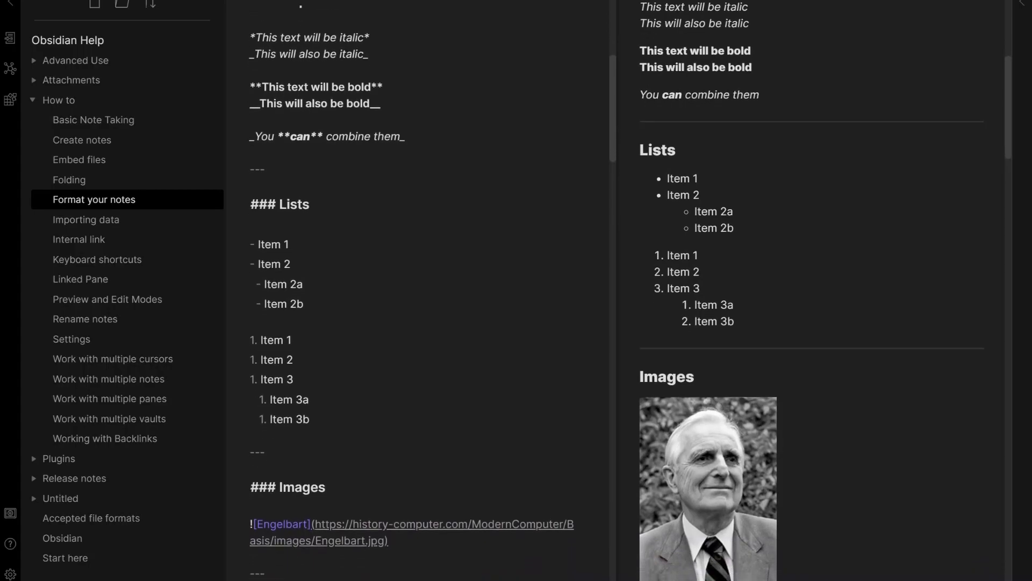
scroll(420, 291, "down", 2)
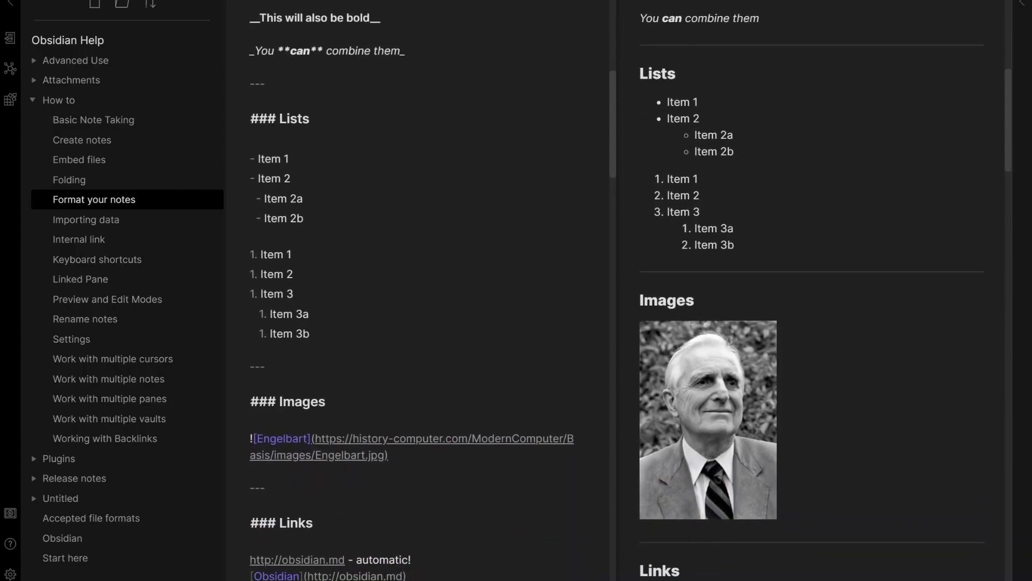
scroll(419, 290, "down", 2)
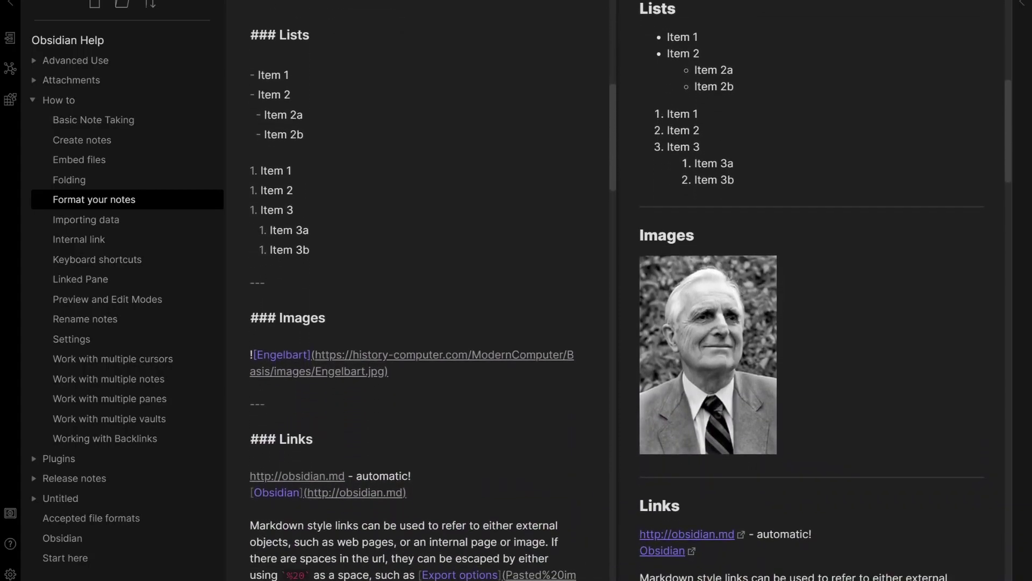
scroll(419, 290, "down", 2)
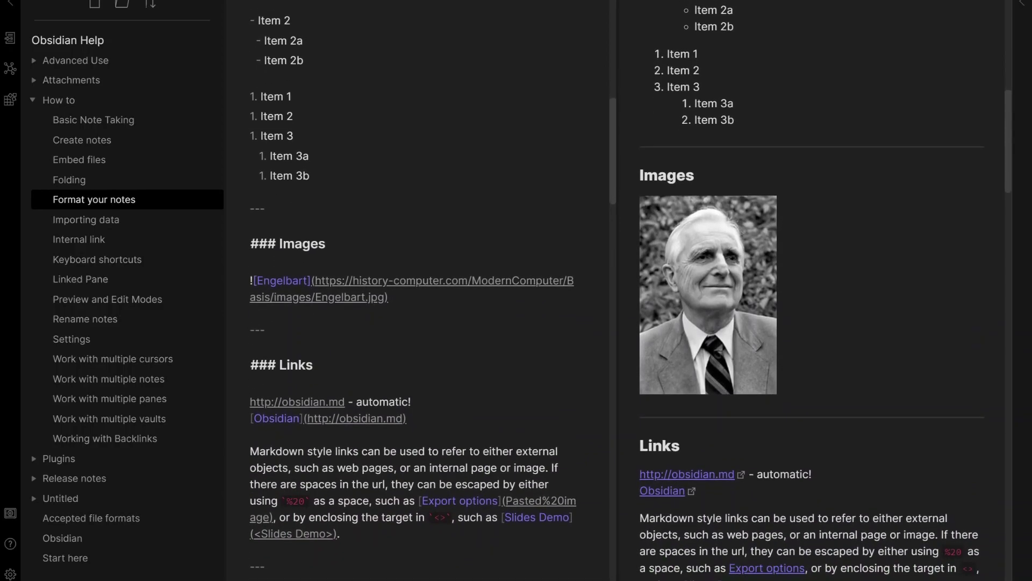
scroll(419, 290, "down", 1)
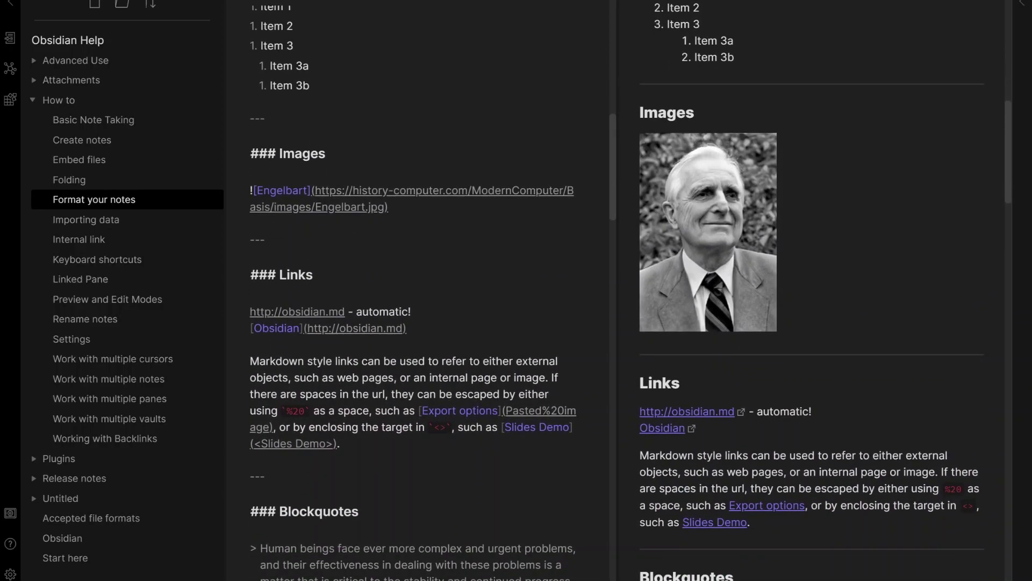
scroll(420, 291, "down", 3)
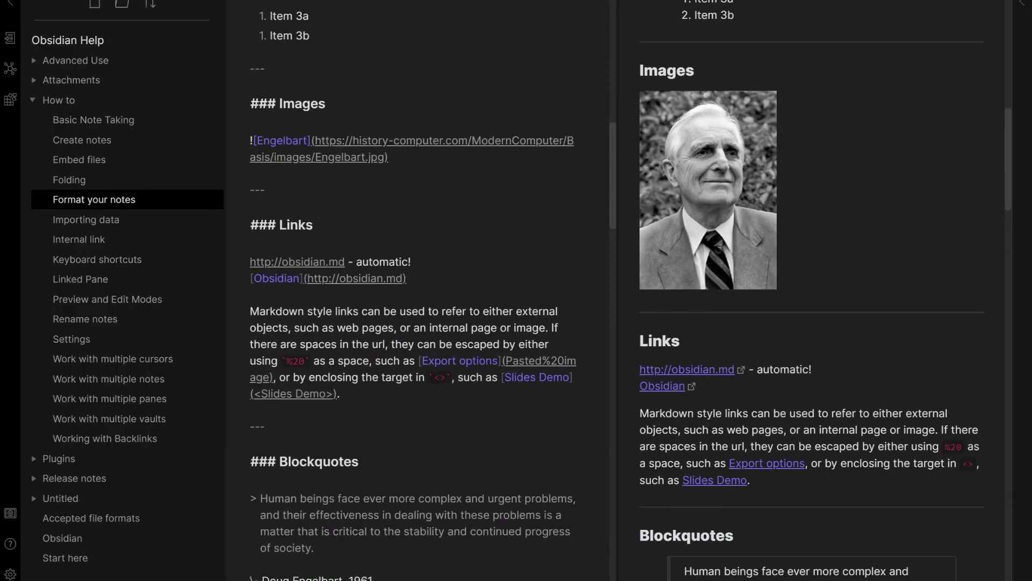
scroll(419, 290, "down", 2)
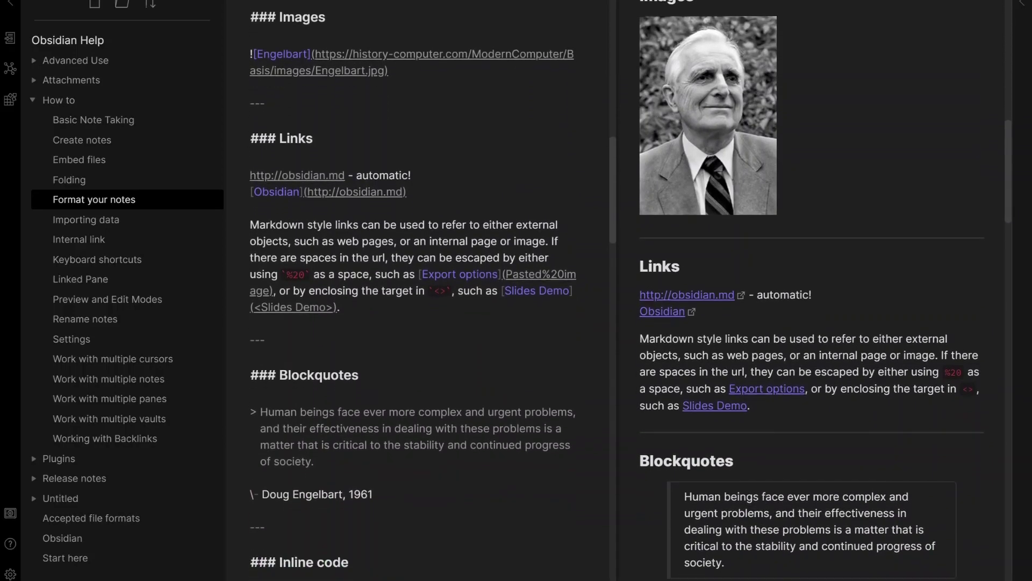
scroll(420, 290, "down", 2)
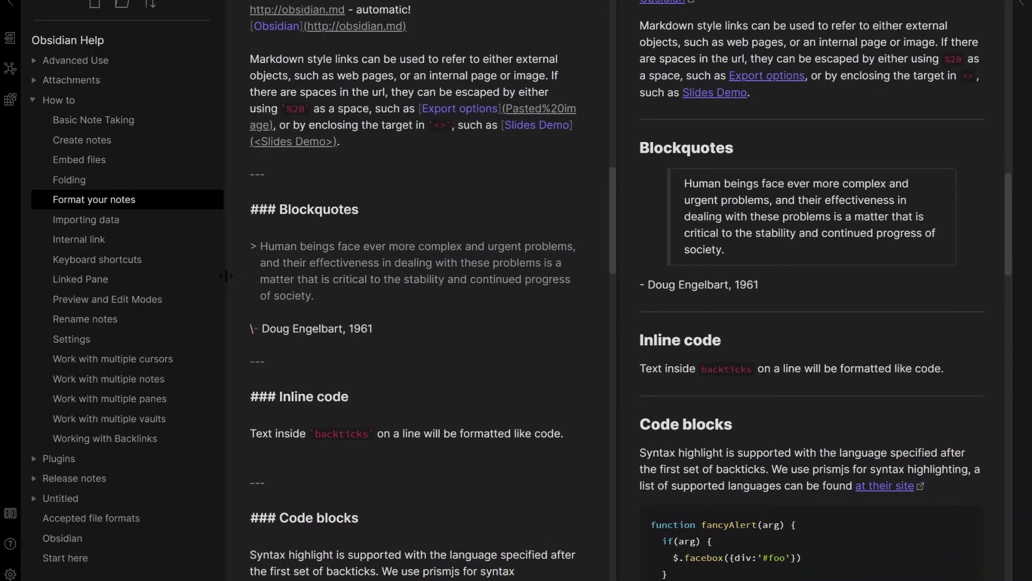
Step: Open Preview and Edit Modes and Work with multiple notes in new panes, then rearrange the panes
left_click(158, 305, "ctrl")
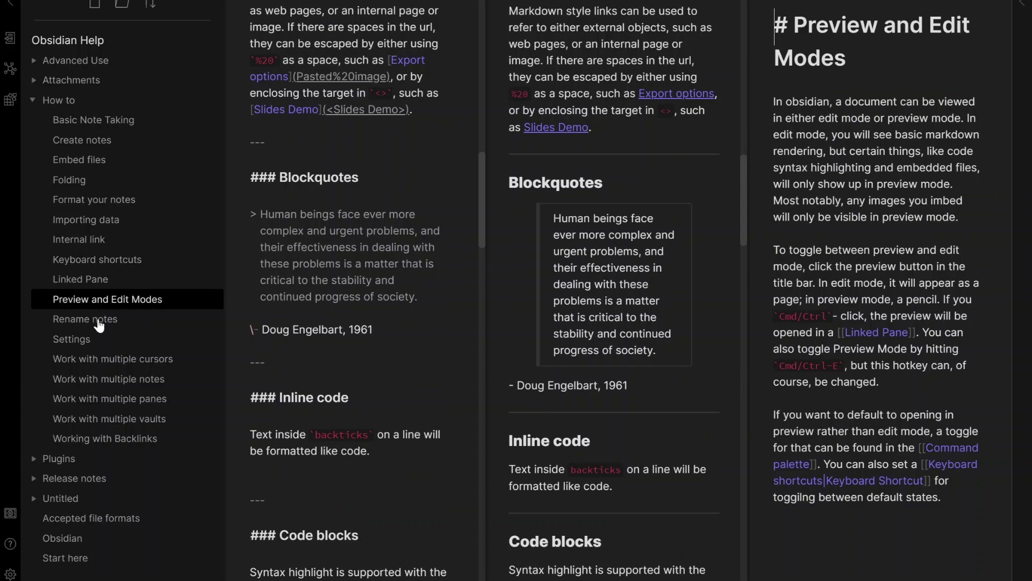
left_click(110, 380, "ctrl")
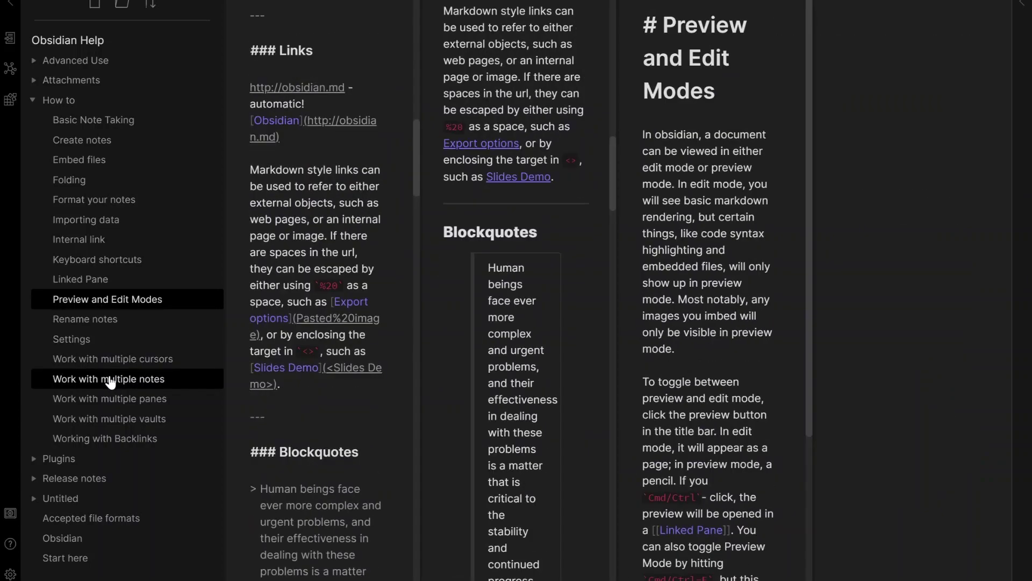
left_click_drag(258, 8, 469, 452)
left_click_drag(236, 3, 513, 538)
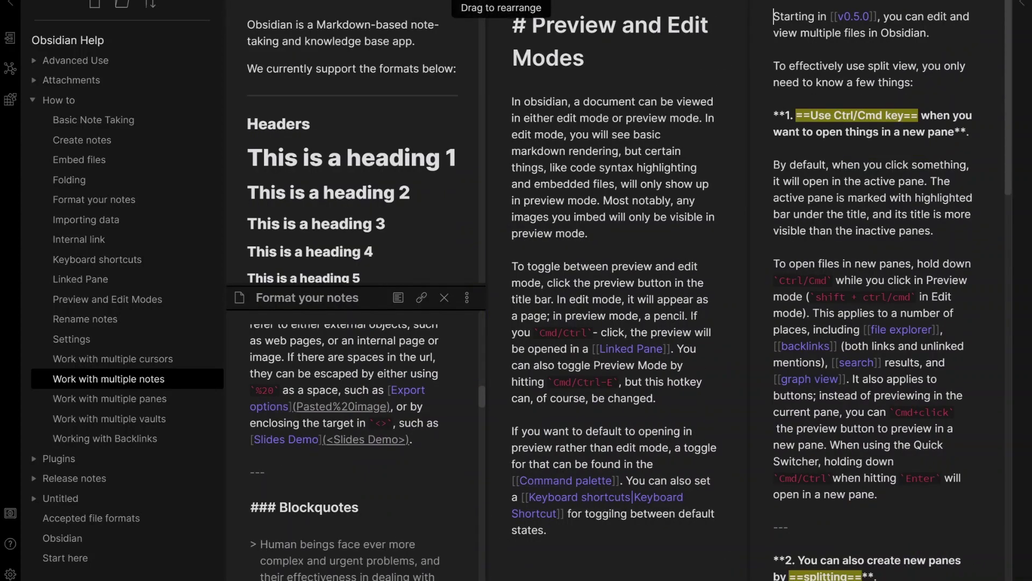
left_click_drag(501, 1, 861, 544)
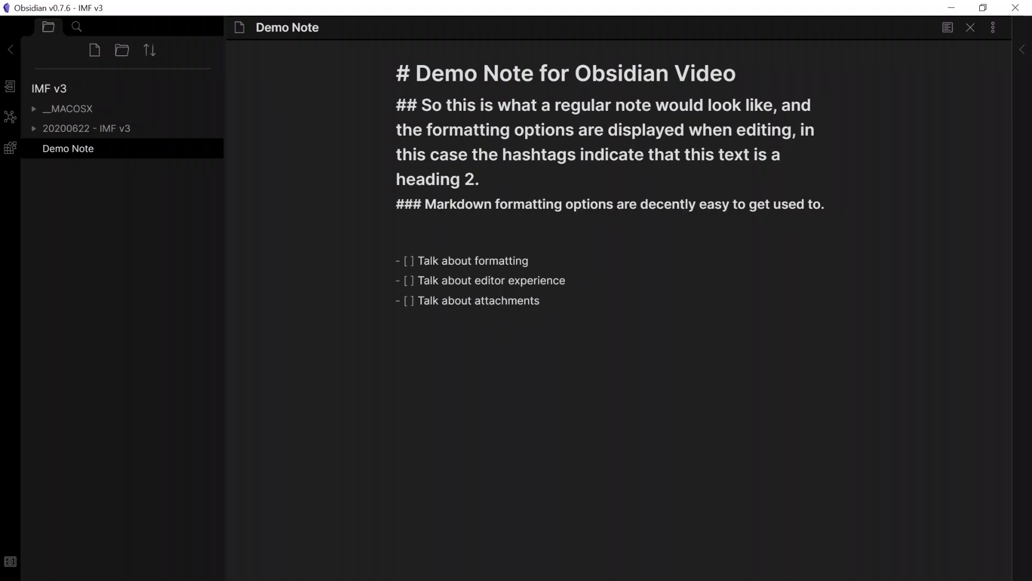
Step: Embed obsdthumb.jpg after the attachments task and show the Demo Note rendered
key("shift+Right")
left_click(546, 205)
key("alt+Tab")
key("alt+Tab")
key("alt+Tab")
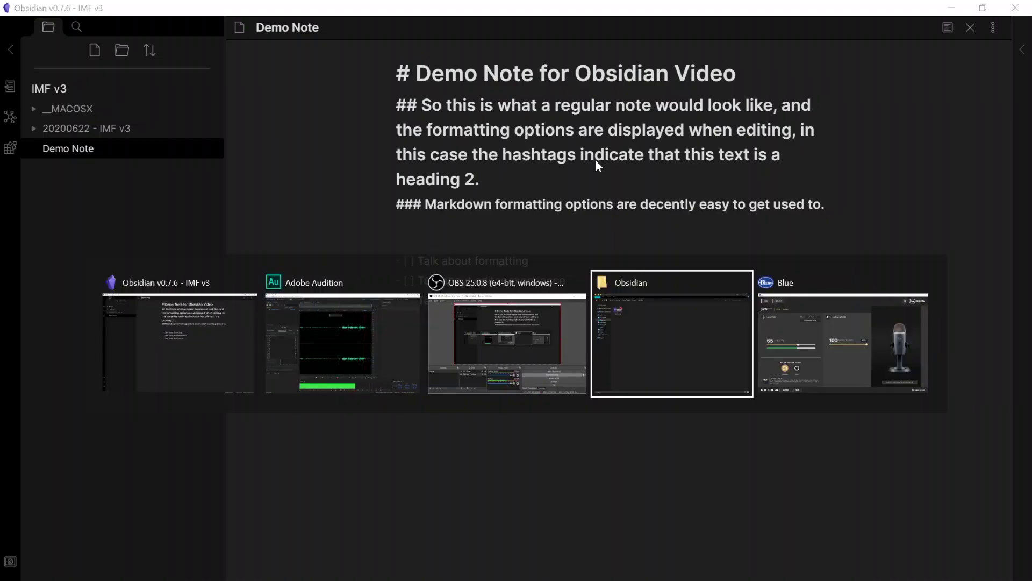
left_click(983, 8)
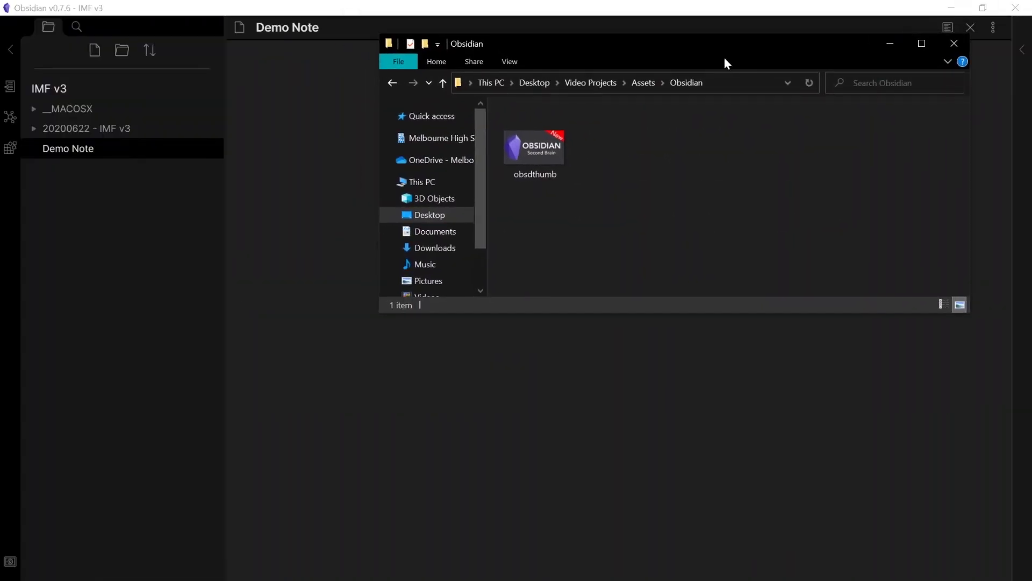
left_click_drag(534, 161, 479, 437)
left_click(890, 45)
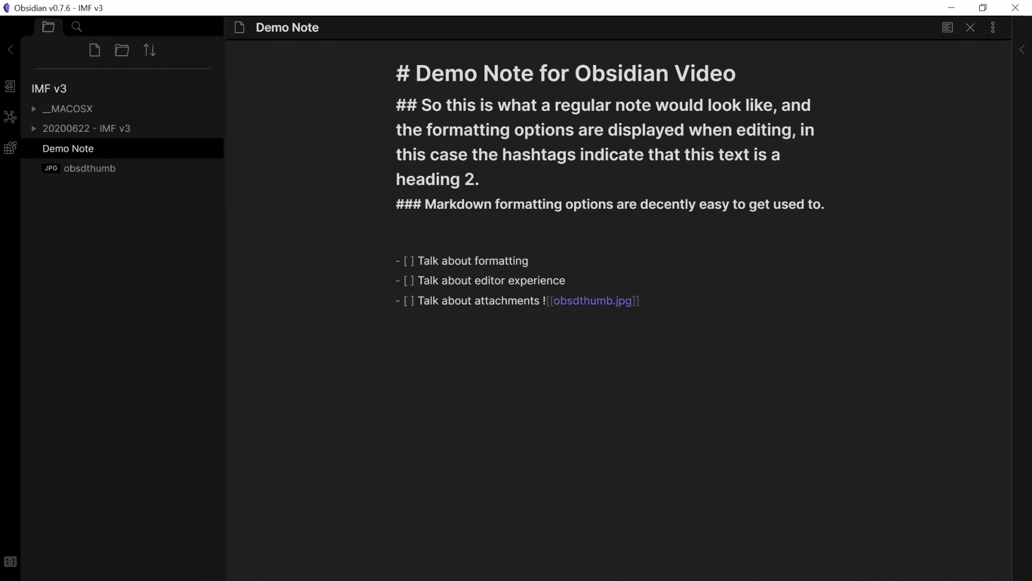
left_click(947, 28)
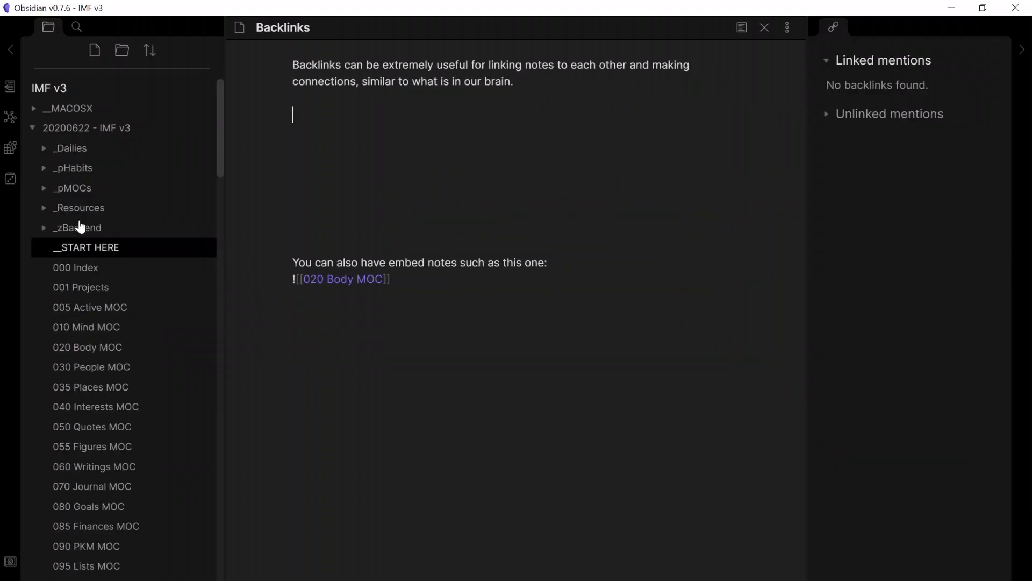
Step: Scroll the vault's file list beside the Backlinks note, whose linked mentions show none found
scroll(91, 301, "down", 2)
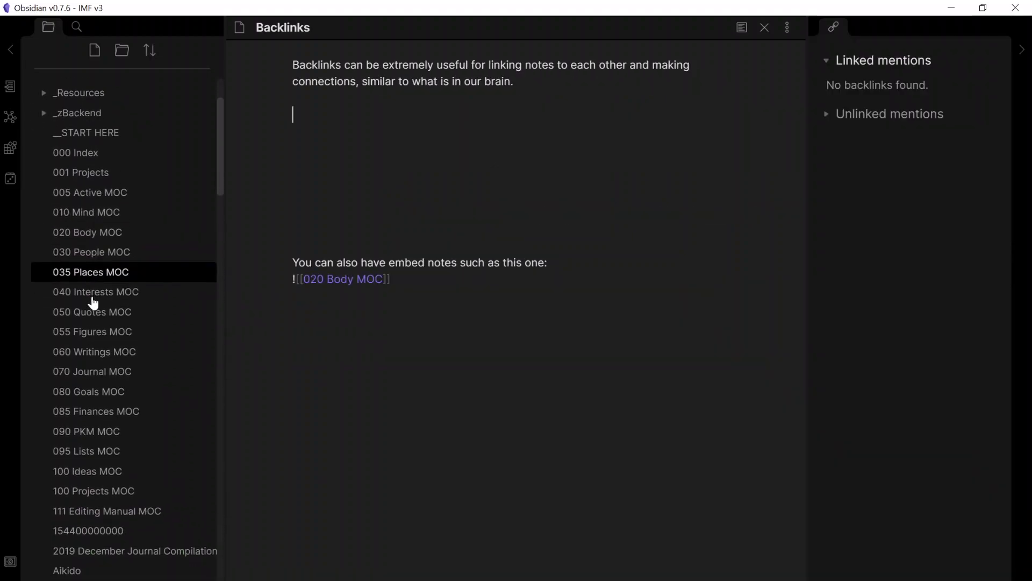
scroll(93, 302, "down", 2)
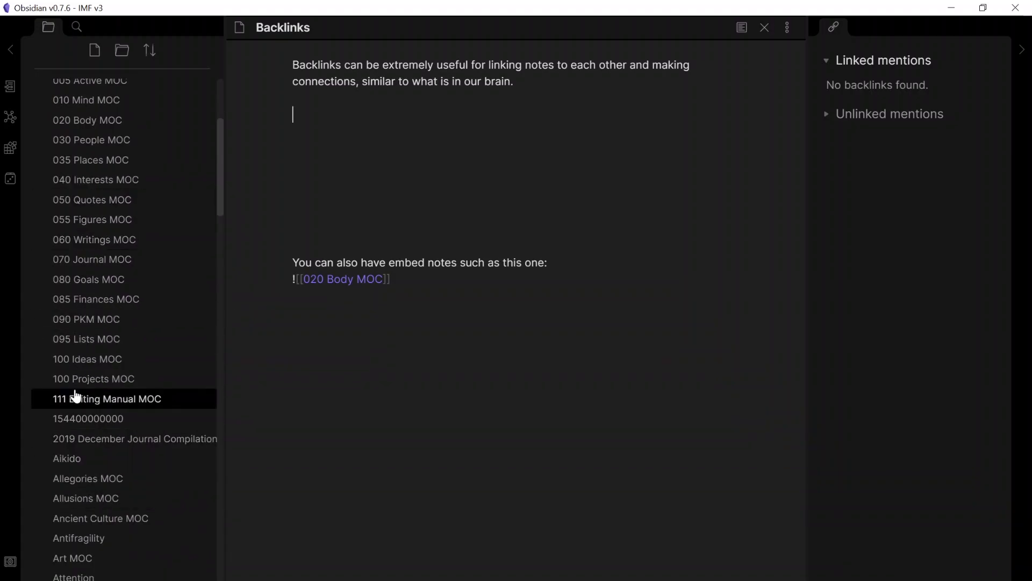
scroll(75, 397, "down", 2)
scroll(59, 395, "up", 6)
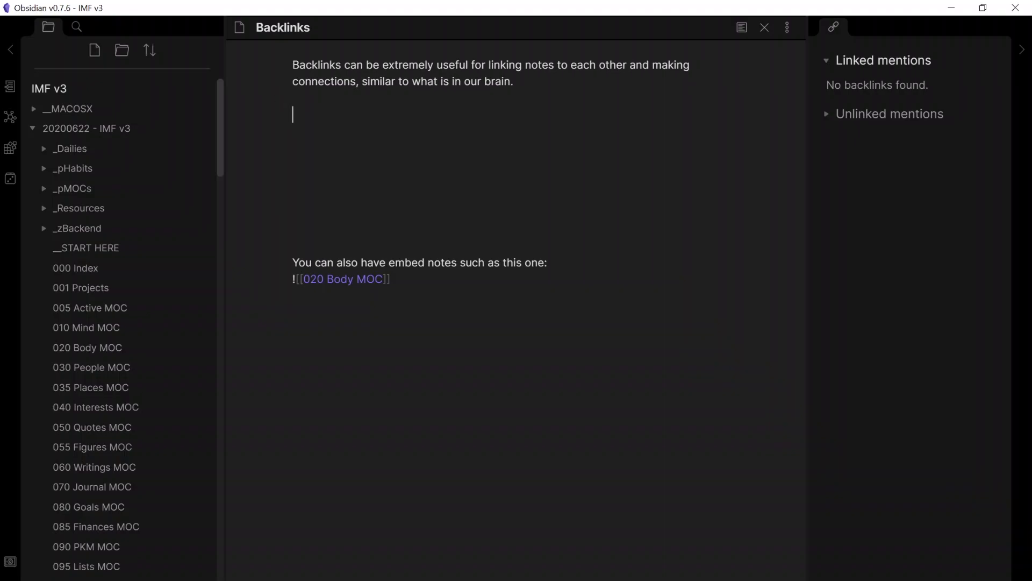
Step: Insert a link to 055 Figures MOC on the empty line below the intro sentence
type("[[")
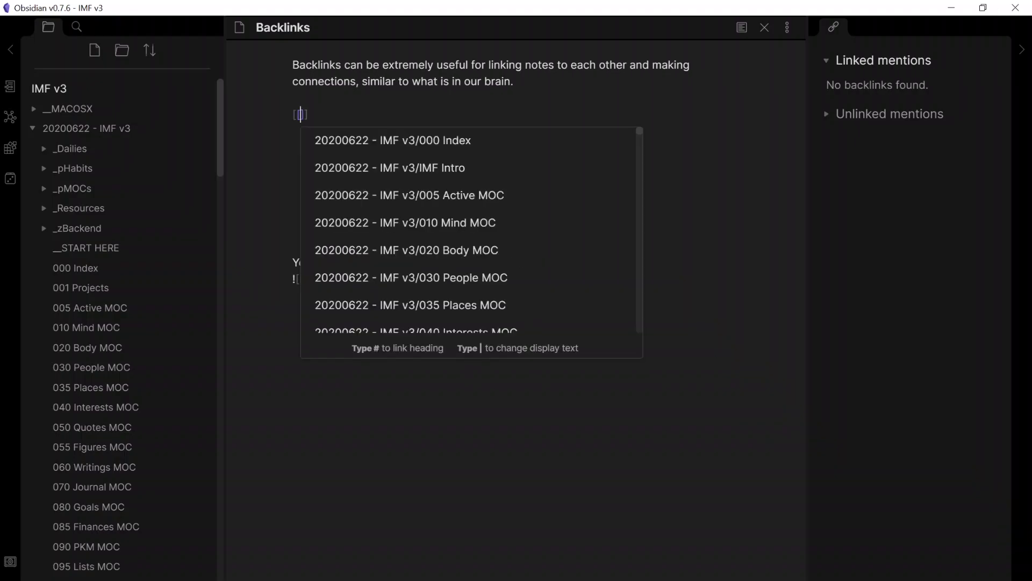
key("Down")
key("Down")
key("Down")
key("Down")
key("Down")
key("Down")
key("Down")
key("Down")
key("Down")
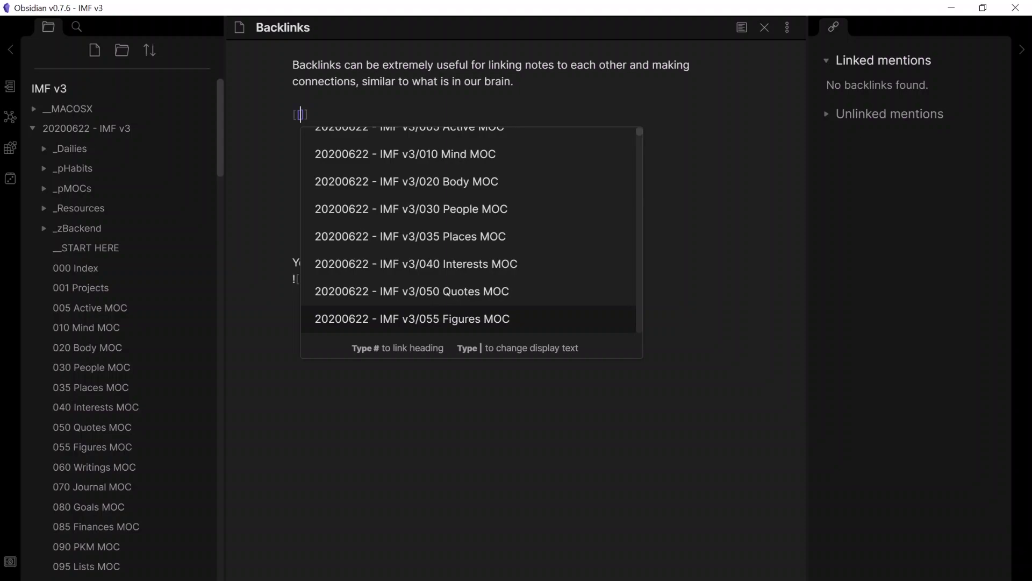
key("Return")
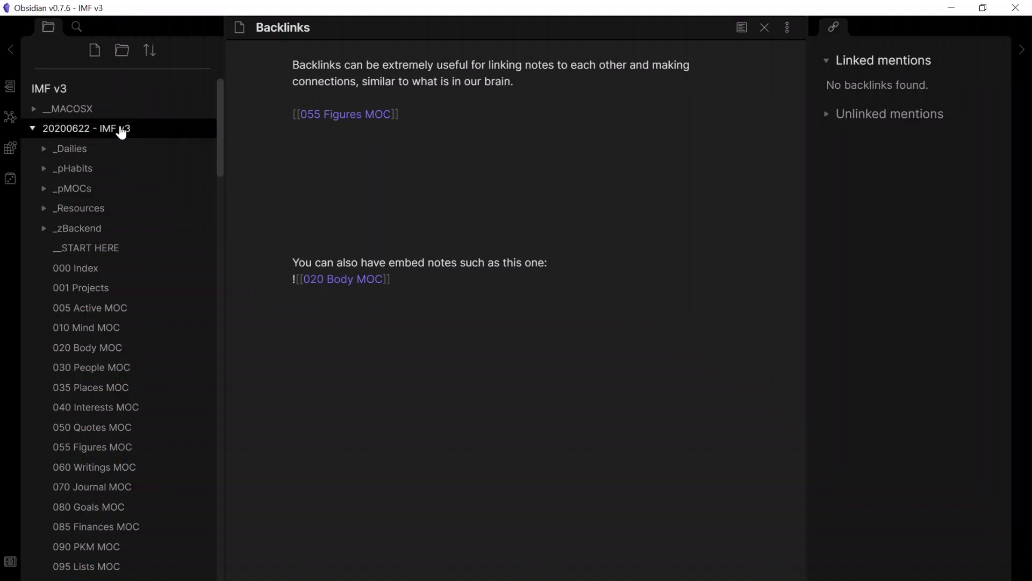
Step: Open the vault's graph view, drag the 000 Index node and zoom the graph in and out
left_click(11, 124)
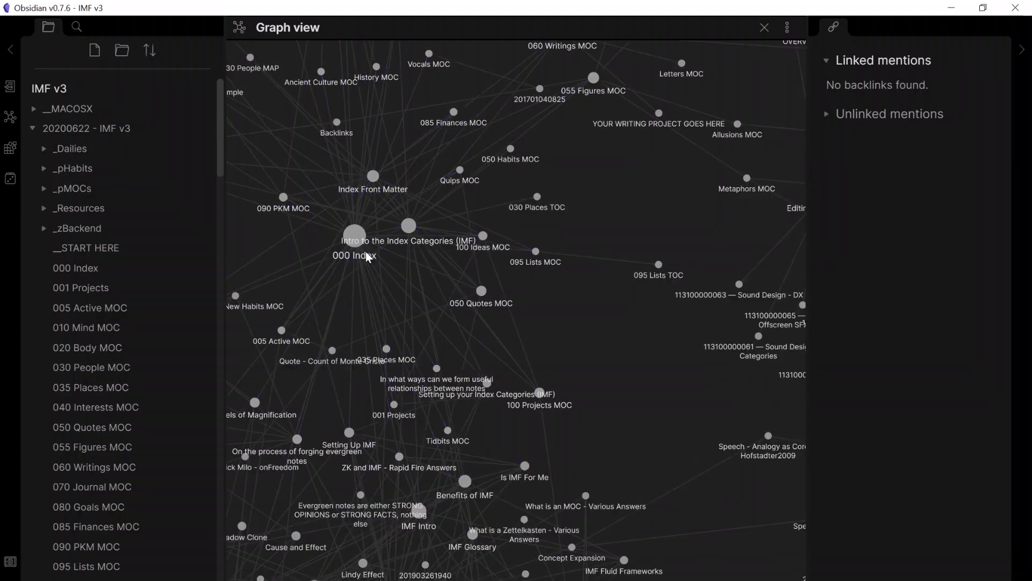
left_click_drag(391, 272, 437, 186)
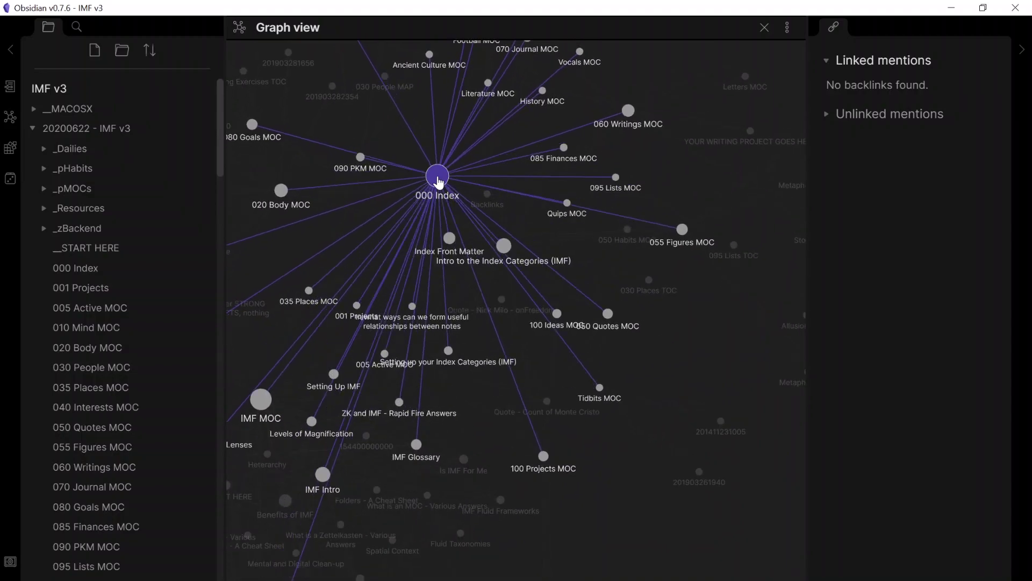
scroll(518, 234, "down", 10)
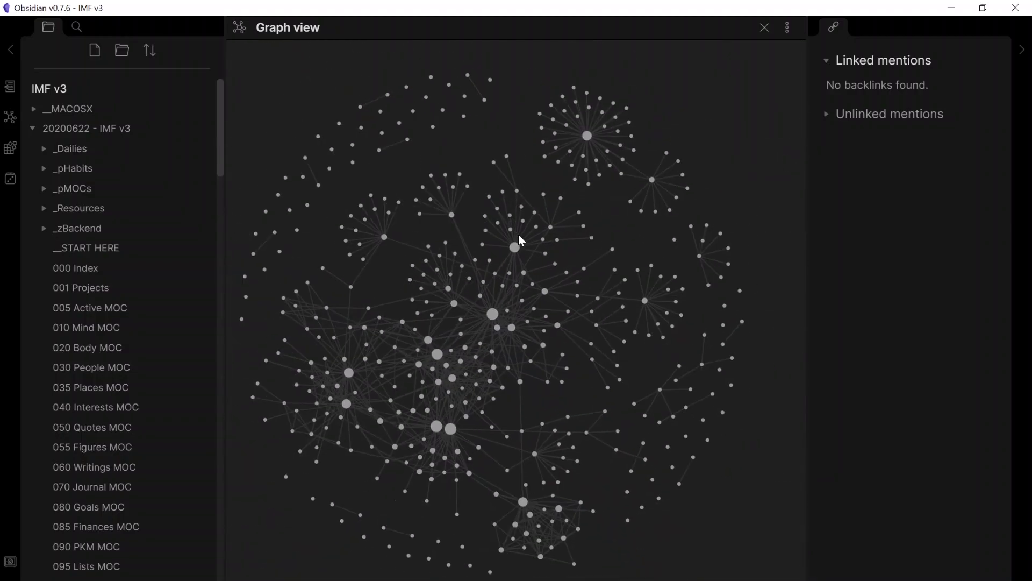
scroll(426, 260, "up", 10)
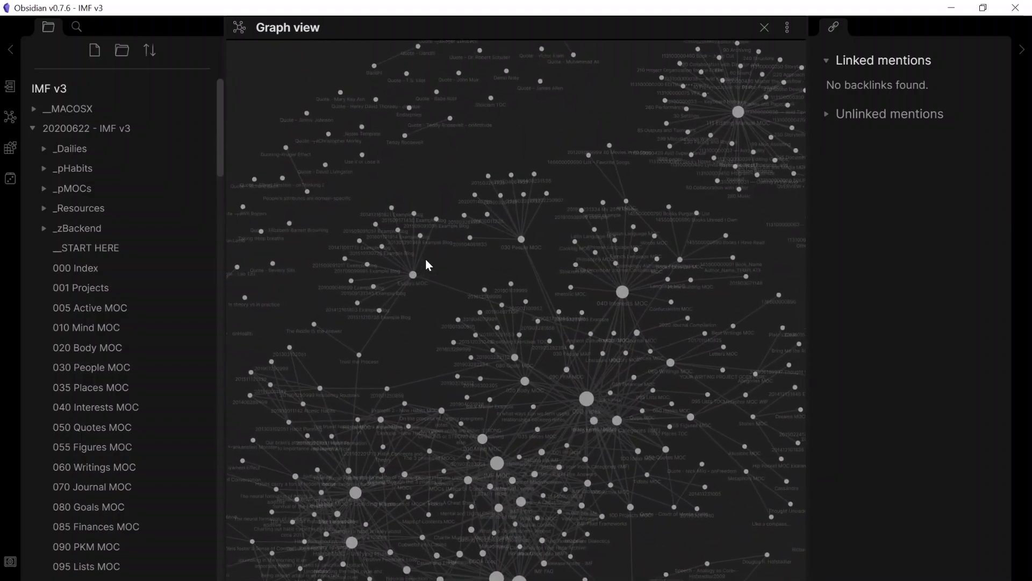
scroll(426, 260, "up", 10)
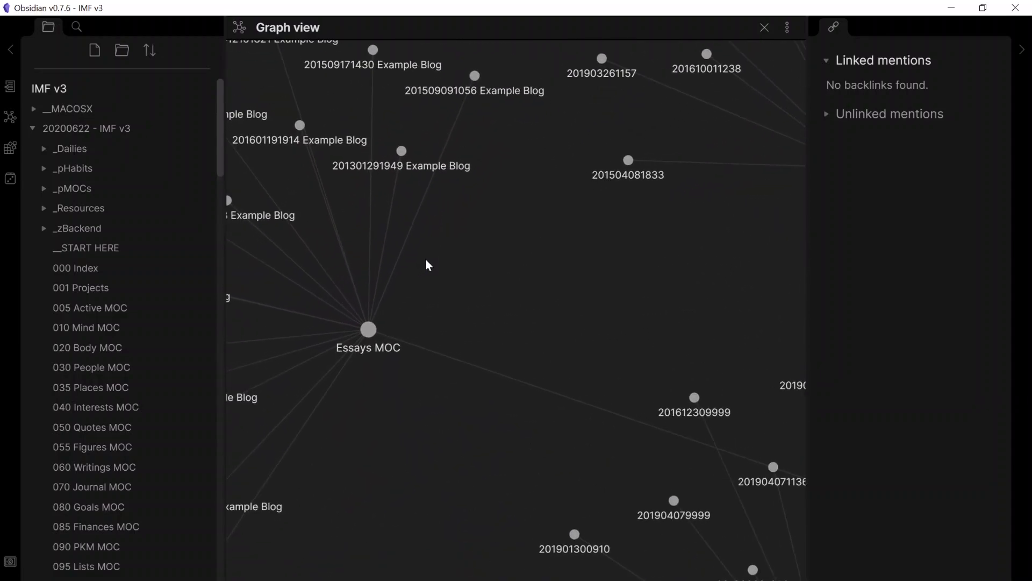
scroll(425, 259, "down", 10)
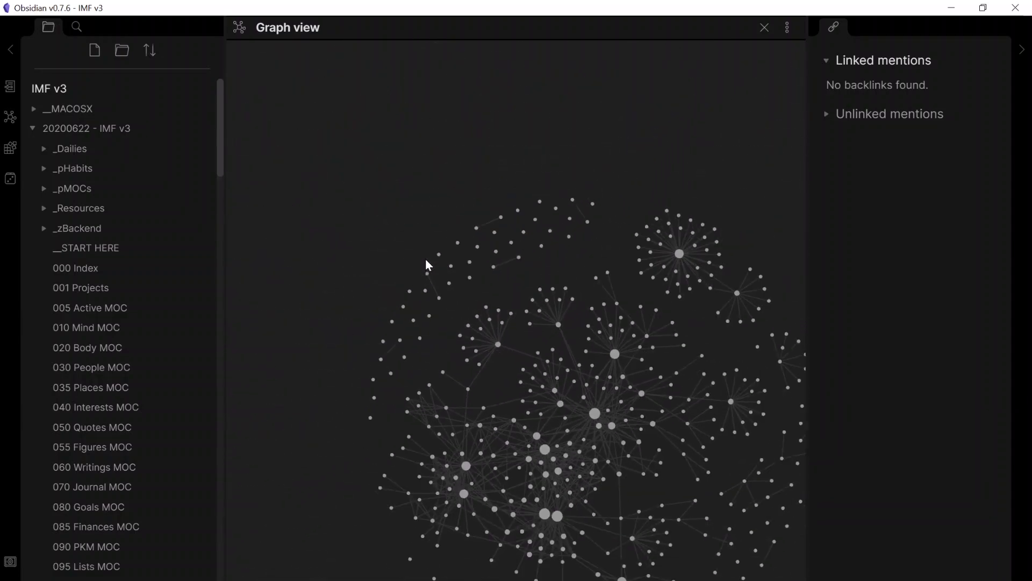
scroll(118, 484, "down", 10)
scroll(120, 487, "down", 15)
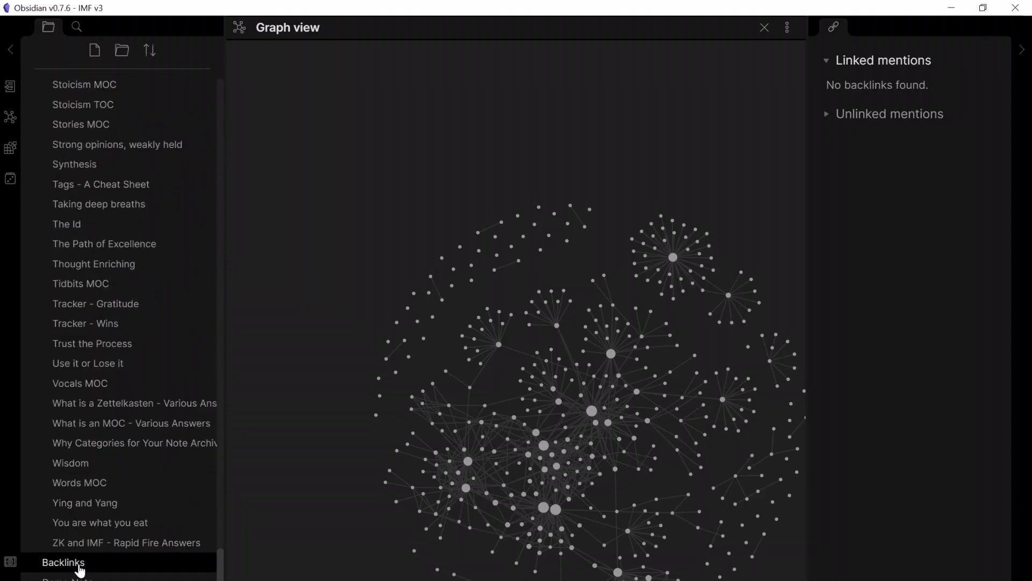
Step: Add a [[Backlinks]] link below Demo Note's checklist, then view the Backlinks note's linked mentions
left_click(80, 569)
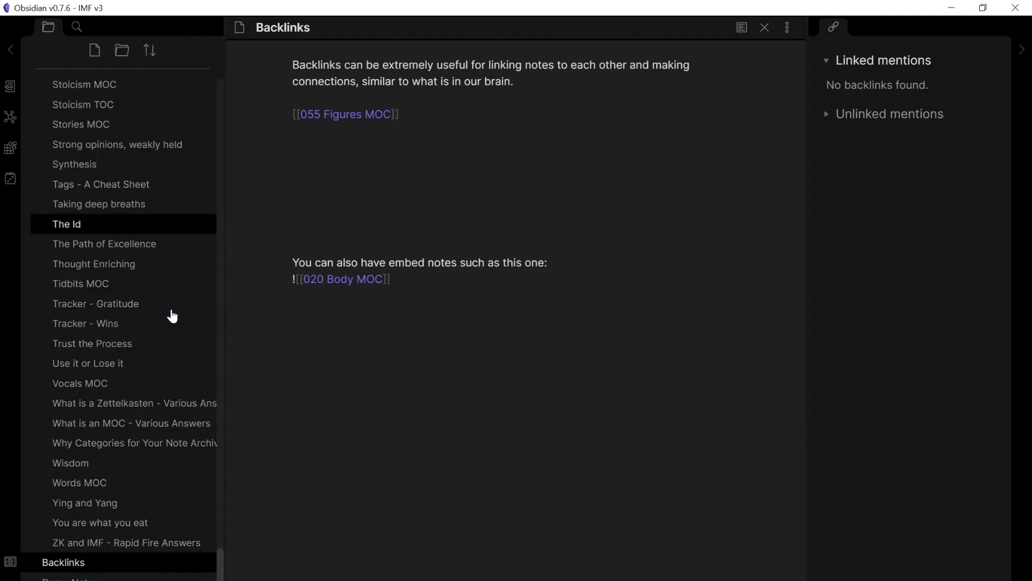
left_click(67, 578)
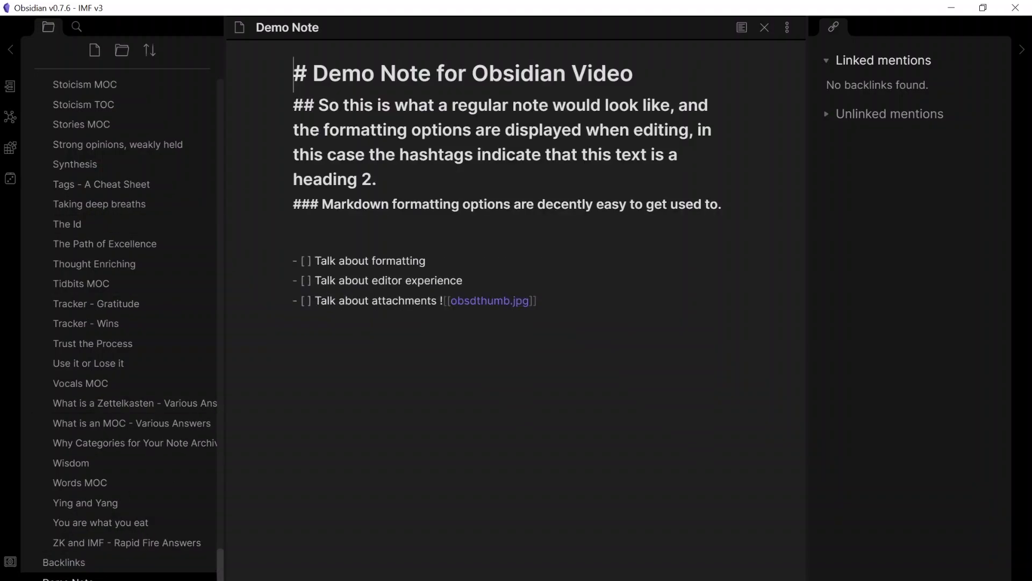
left_click(293, 333)
type("[[b")
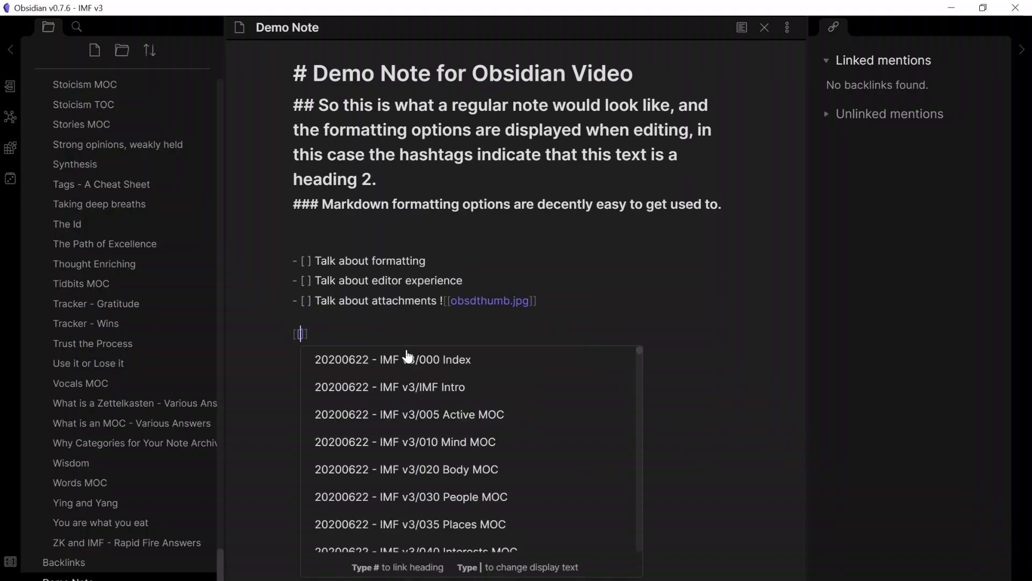
left_click(408, 358)
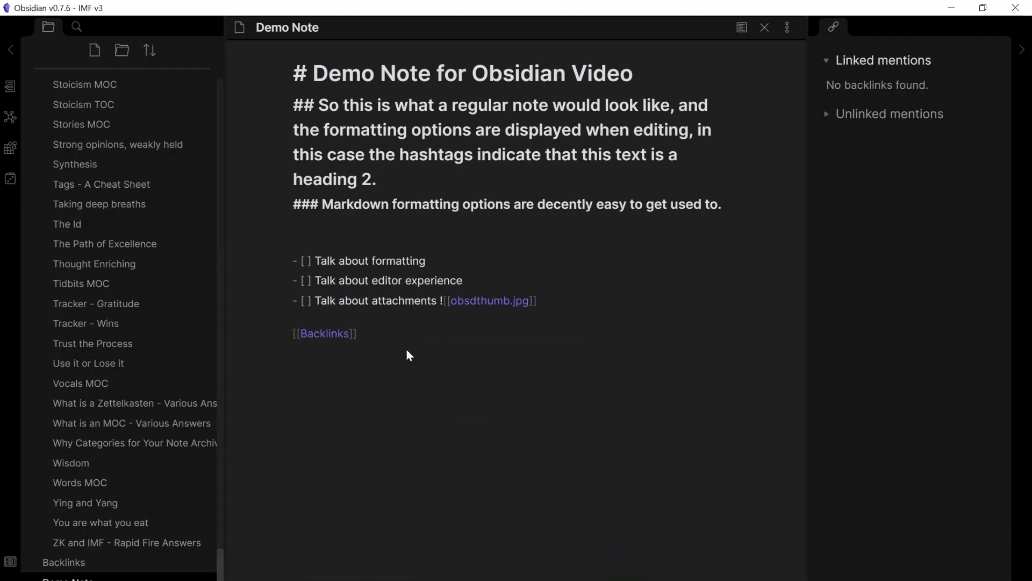
left_click(91, 562)
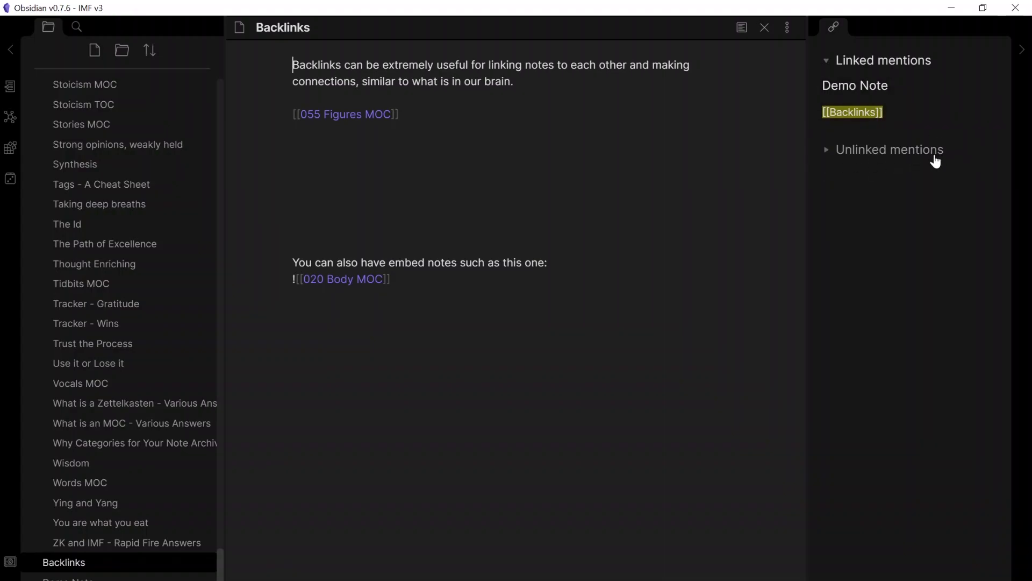
Step: Expand Unlinked mentions to list notes like Example and IMF FAQ that mention Backlinks
left_click(831, 152)
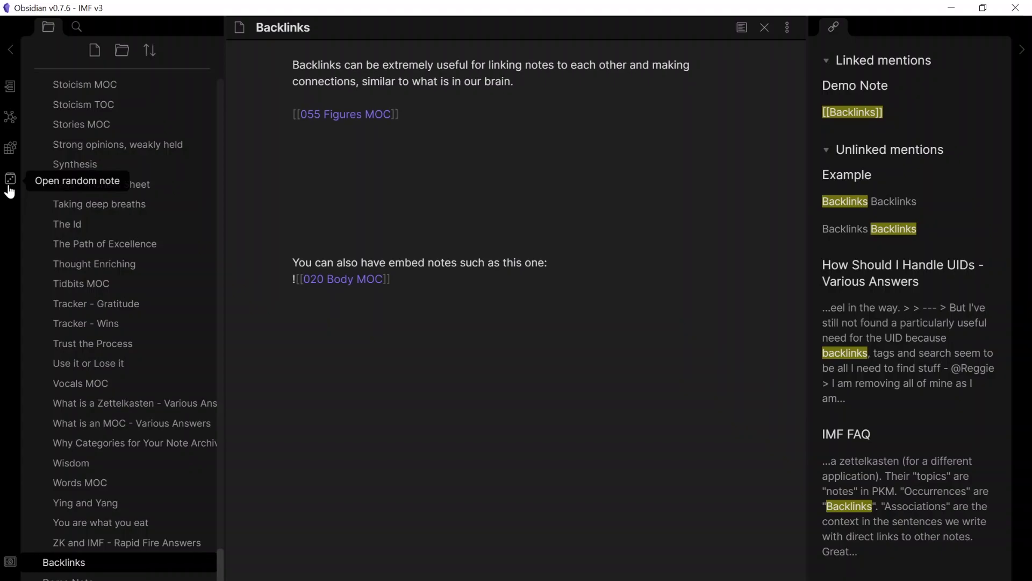
Step: Open random notes repeatedly until the Forcing Function note comes up
left_click(10, 190)
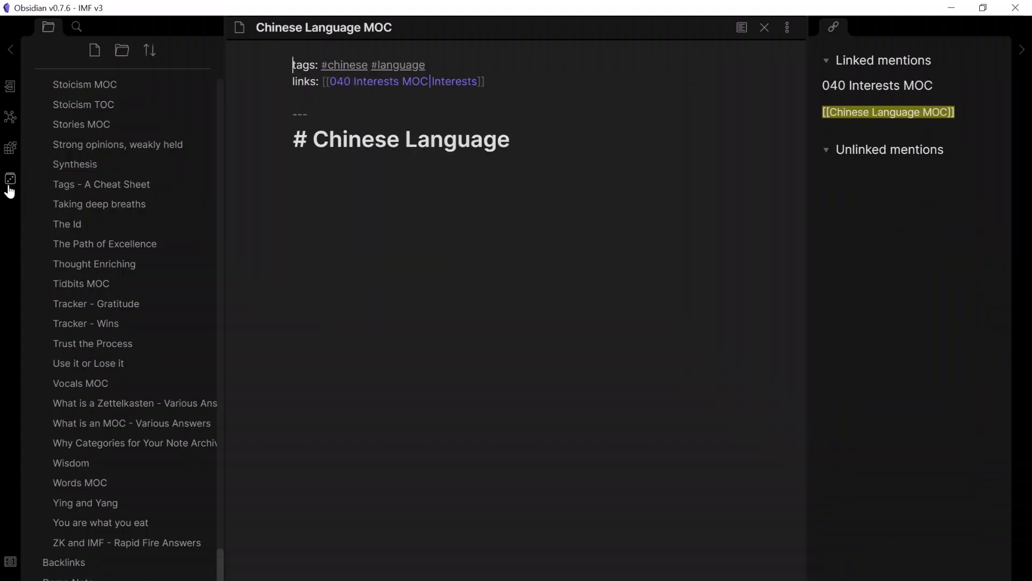
left_click(9, 191)
left_click(10, 191)
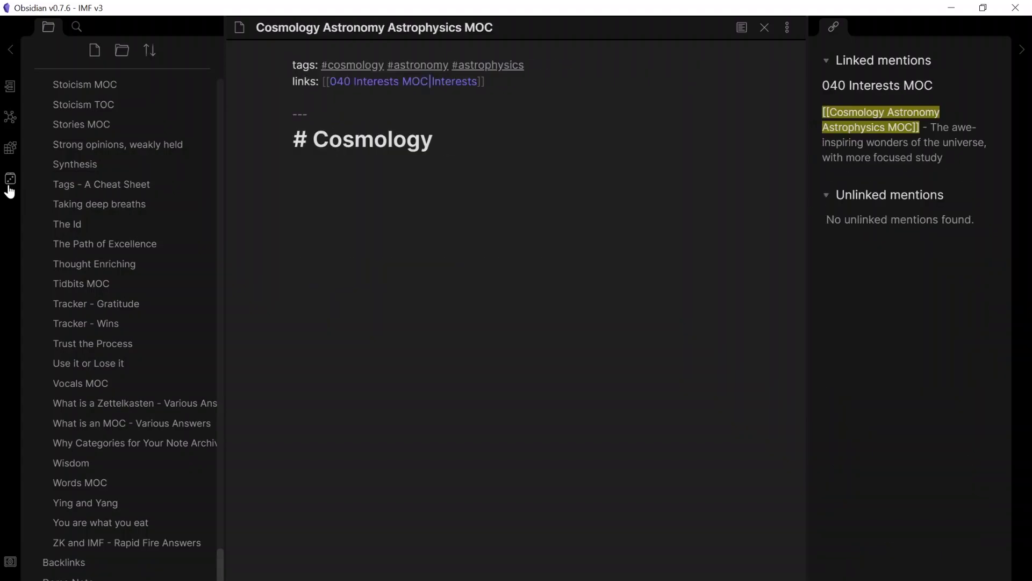
left_click(9, 190)
left_click(10, 191)
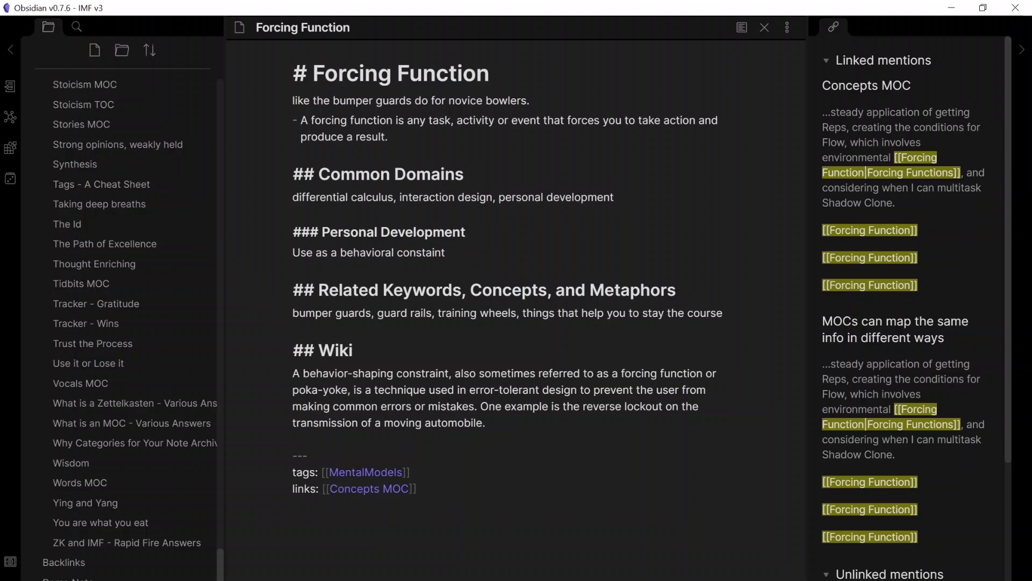
Step: Open Settings and browse the Editor, File, Appearance and Hotkeys pages
key("ctrl+comma")
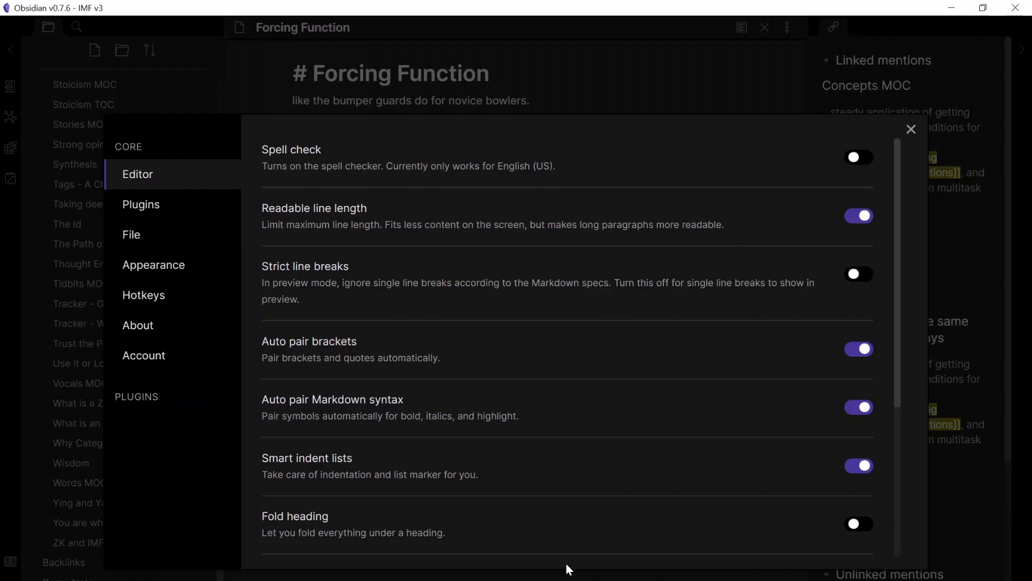
scroll(559, 255, "down", 5)
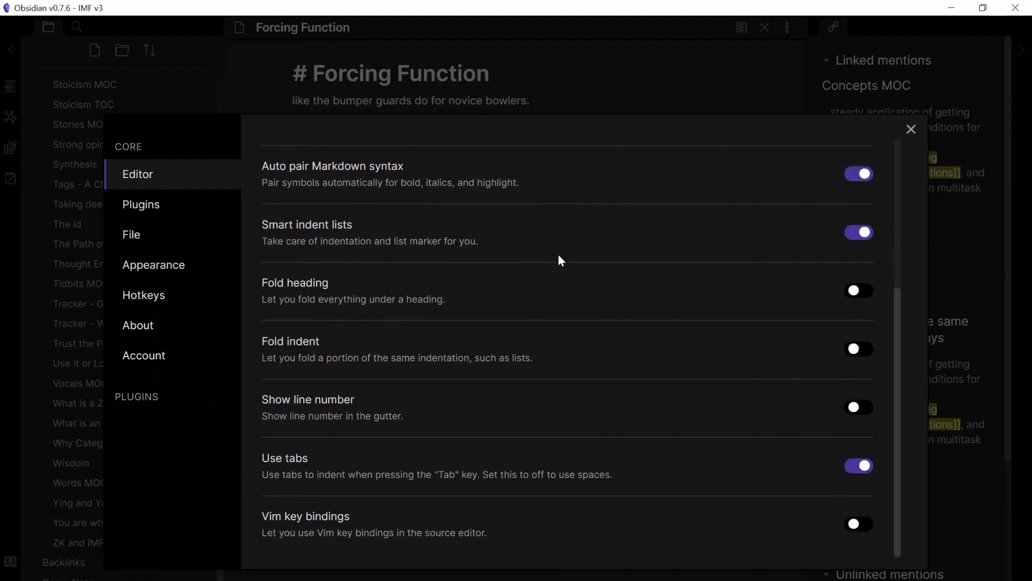
scroll(560, 256, "up", 5)
left_click(149, 240)
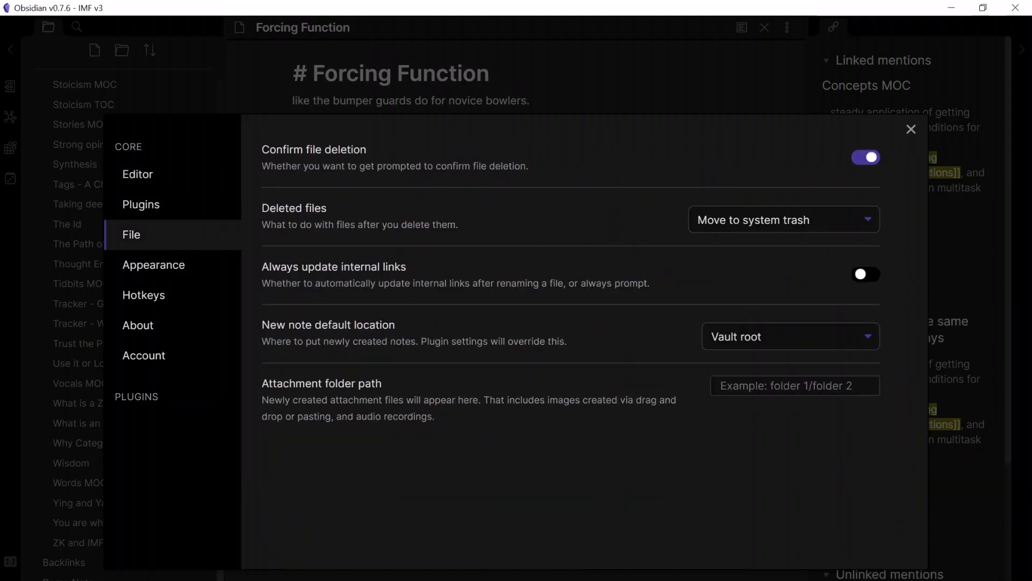
left_click(166, 272)
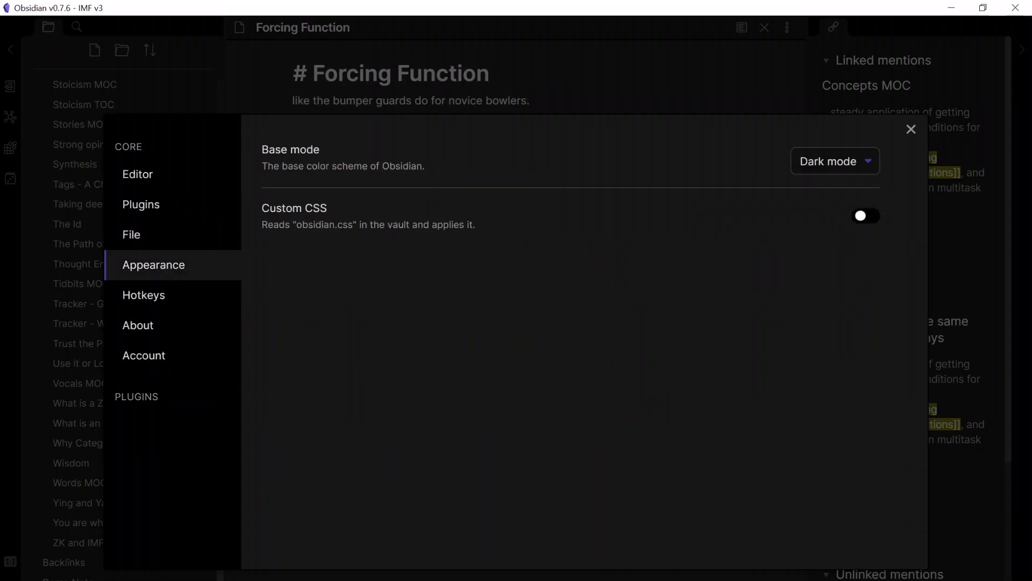
left_click(166, 297)
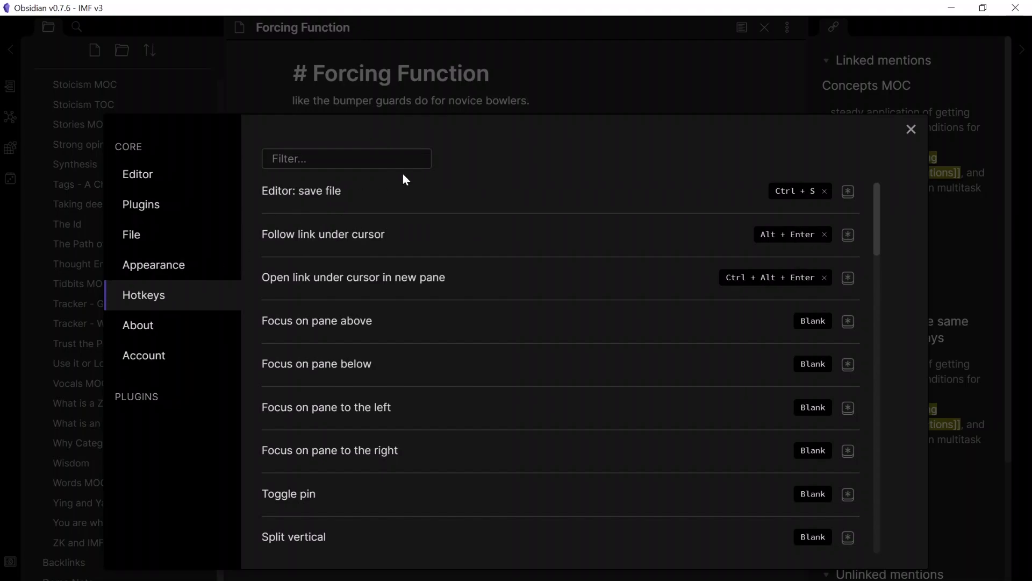
scroll(417, 400, "down", 1)
scroll(417, 401, "down", 2)
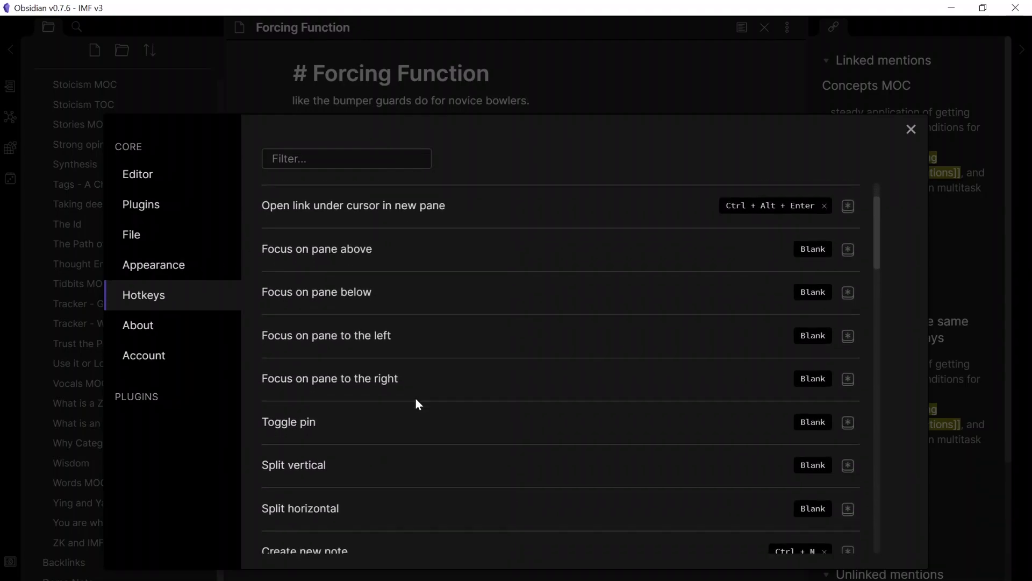
scroll(417, 401, "down", 3)
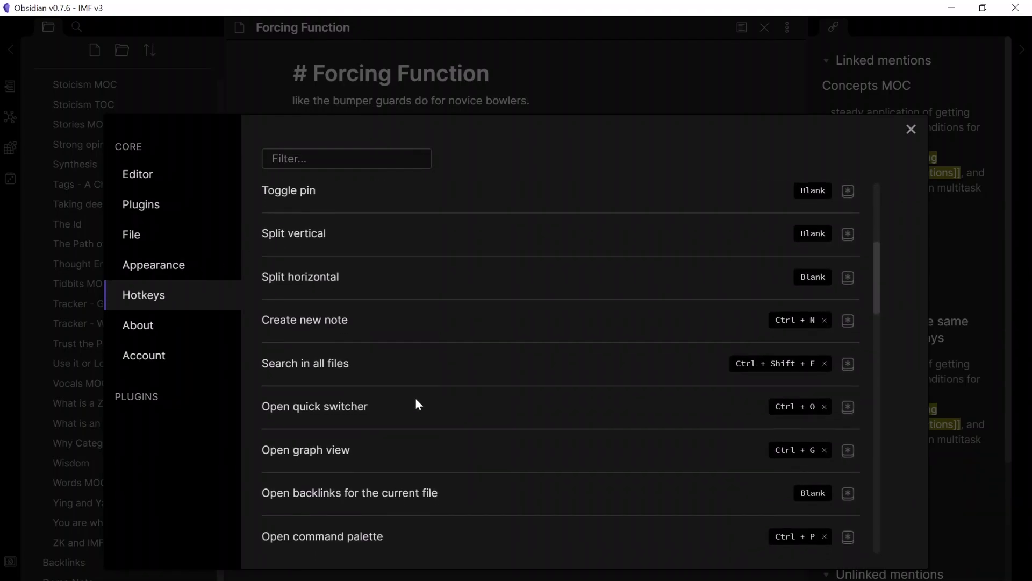
scroll(415, 398, "down", 1)
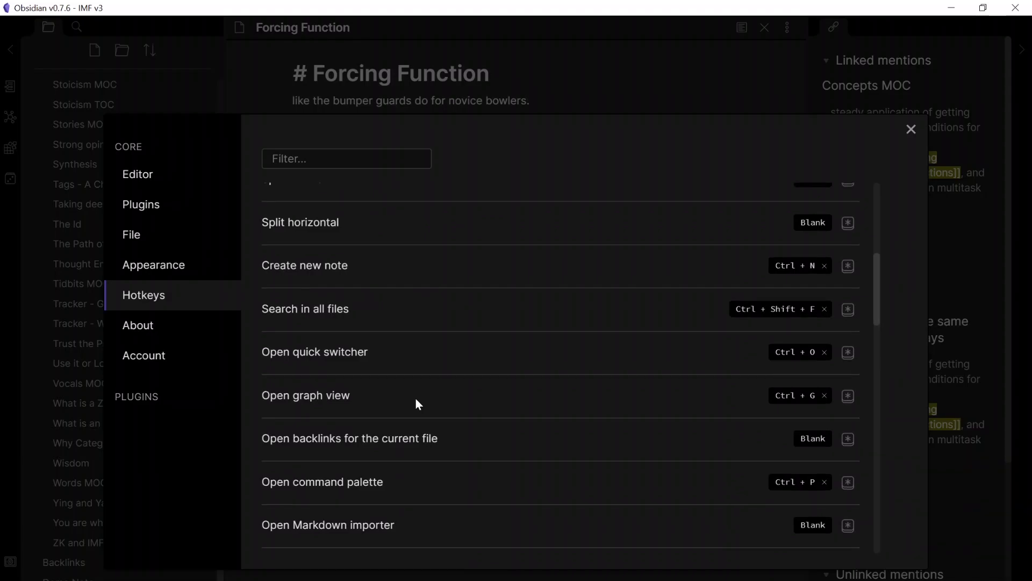
Step: View the About page's v0.7.6 version info and the Account page, then return to About
left_click(160, 332)
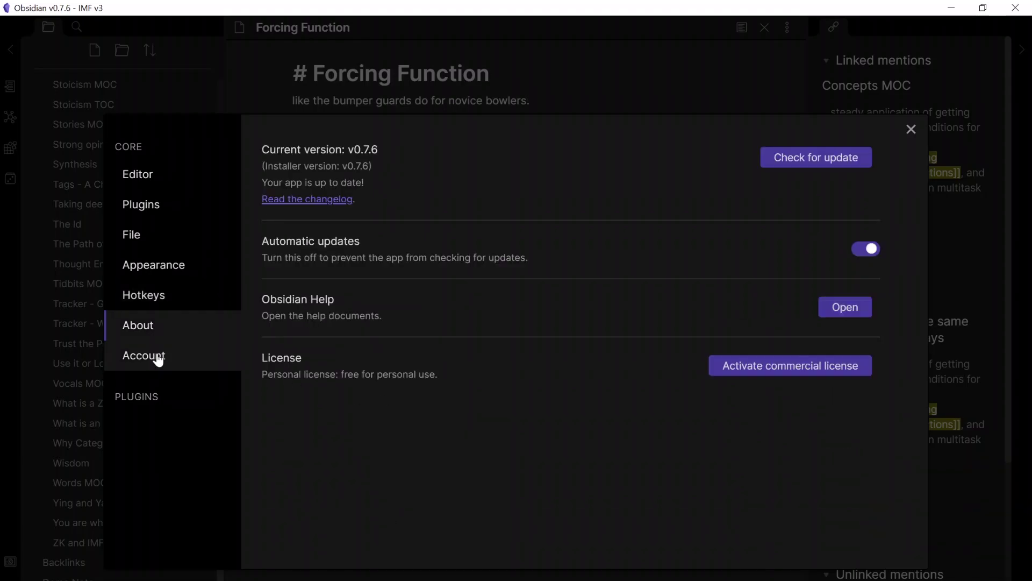
left_click(156, 356)
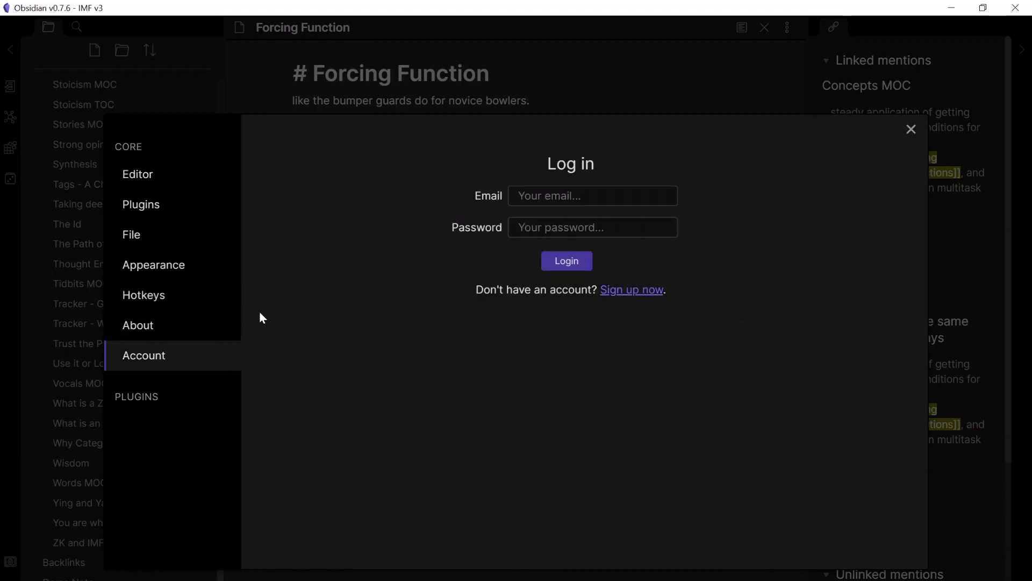
left_click(191, 327)
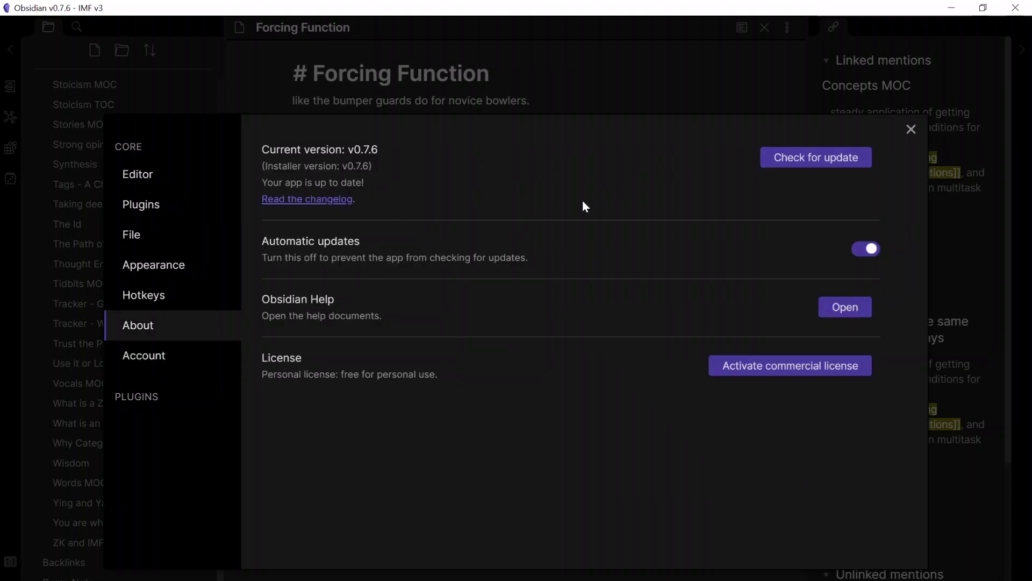
Step: Scroll the core plugins list: Random note and Word count on, Daily notes off
left_click(180, 215)
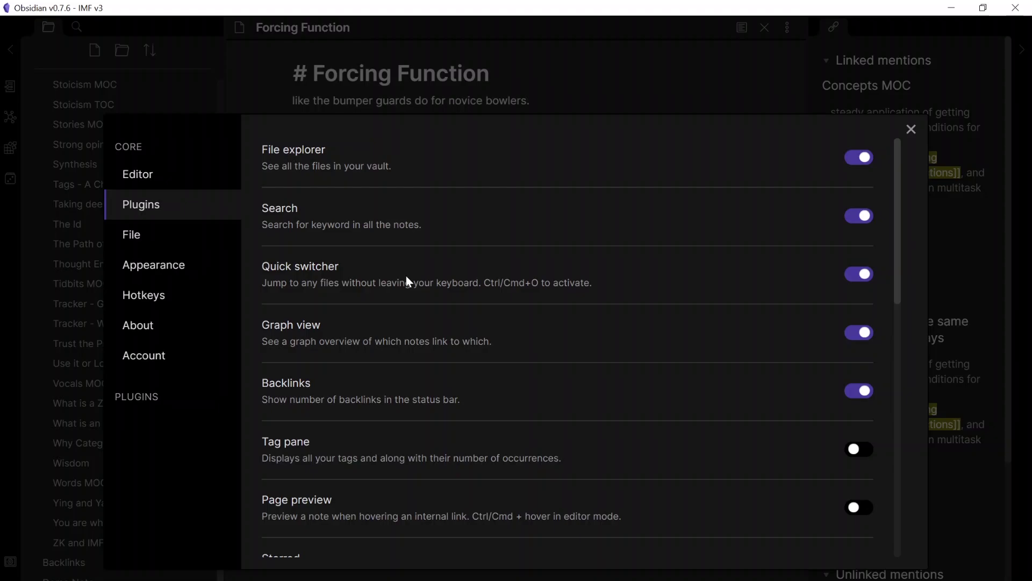
scroll(407, 280, "down", 3)
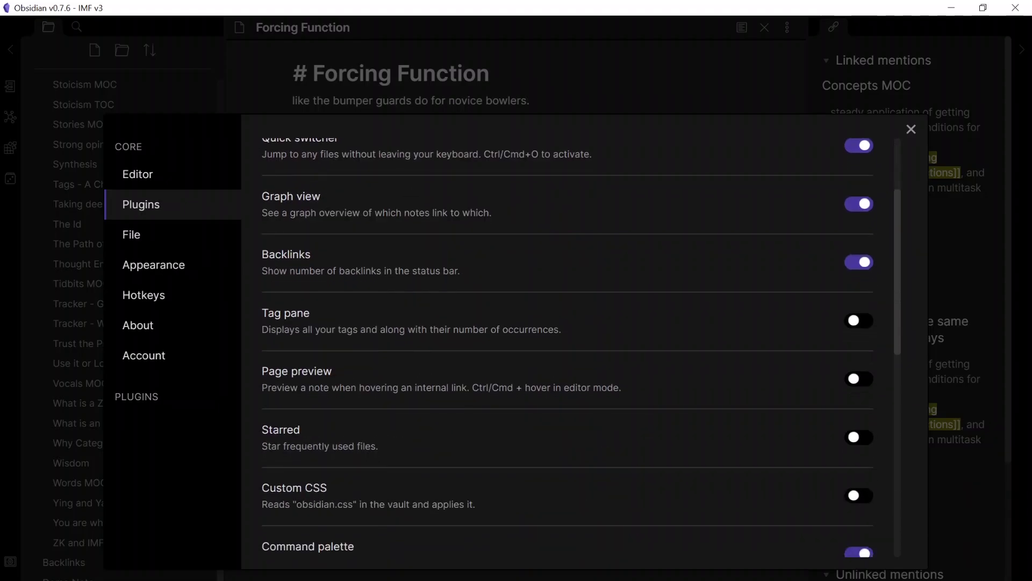
scroll(407, 281, "down", 6)
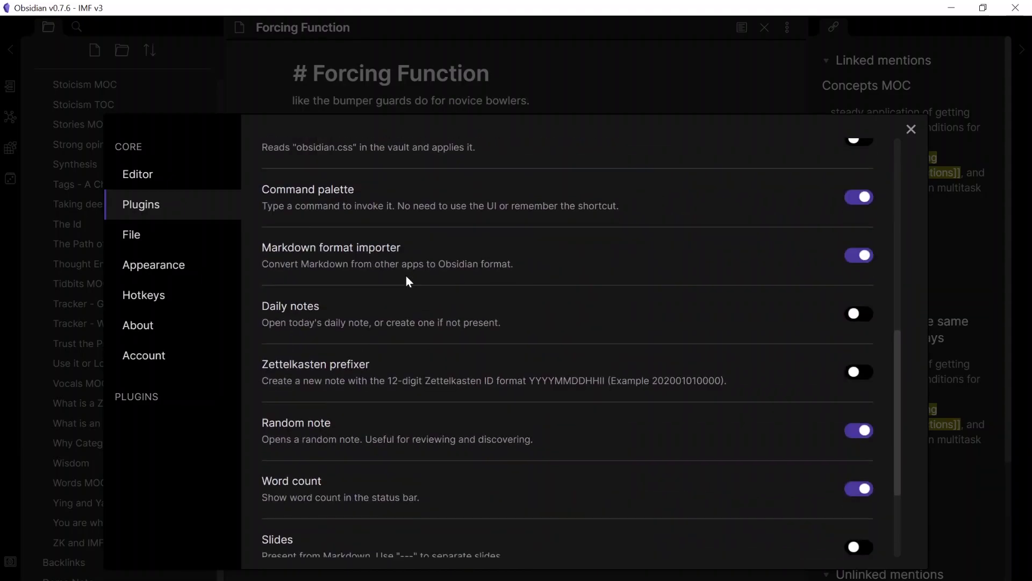
scroll(405, 276, "up", 1)
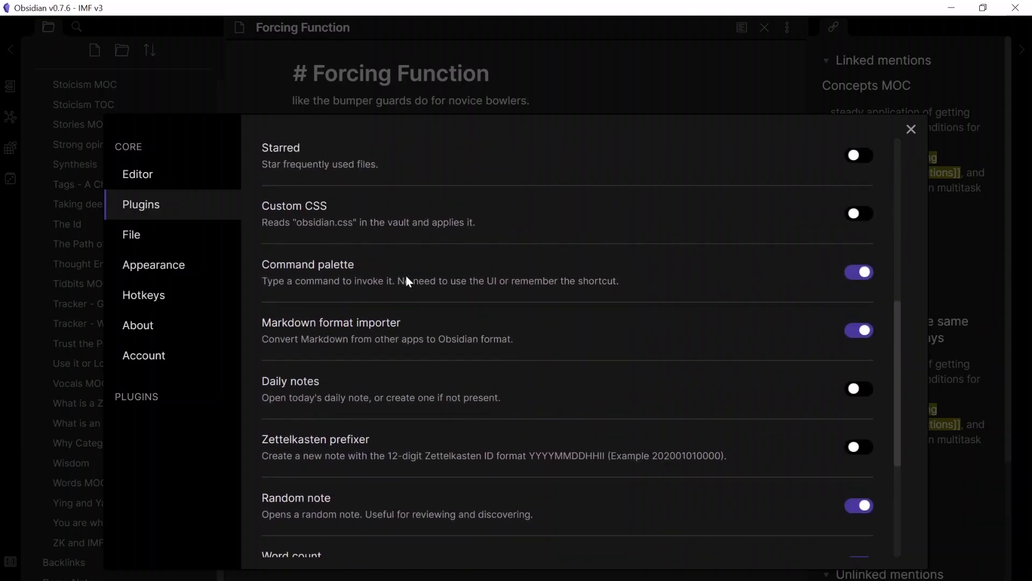
scroll(405, 276, "down", 1)
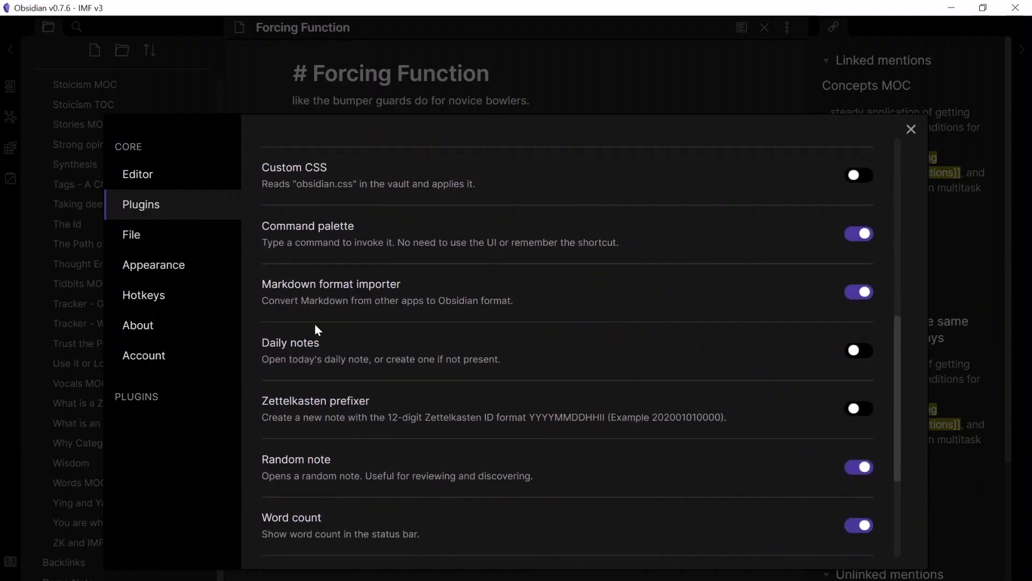
scroll(338, 358, "down", 2)
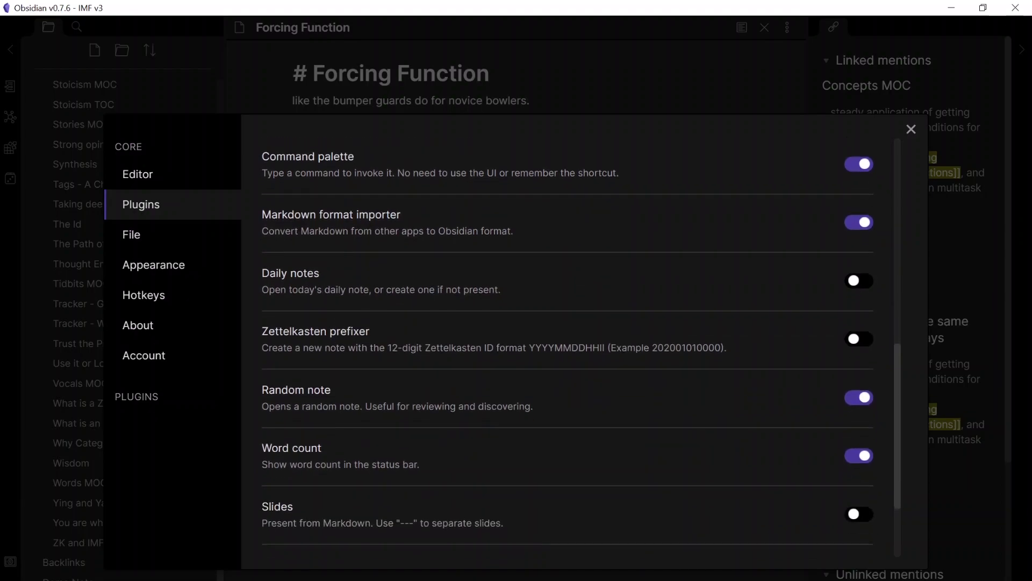
scroll(581, 347, "down", 1)
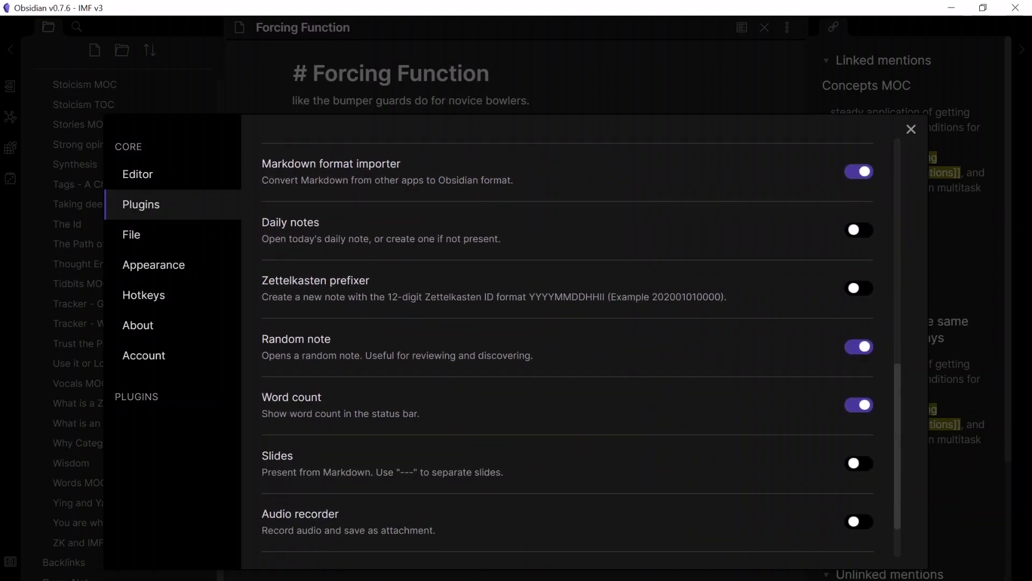
scroll(568, 344, "down", 1)
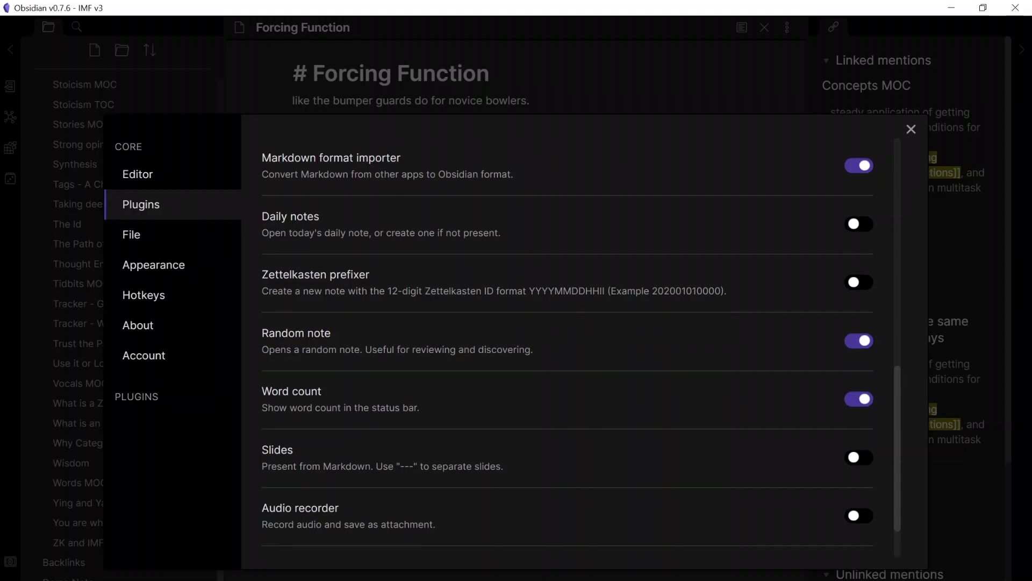
scroll(581, 350, "down", 1)
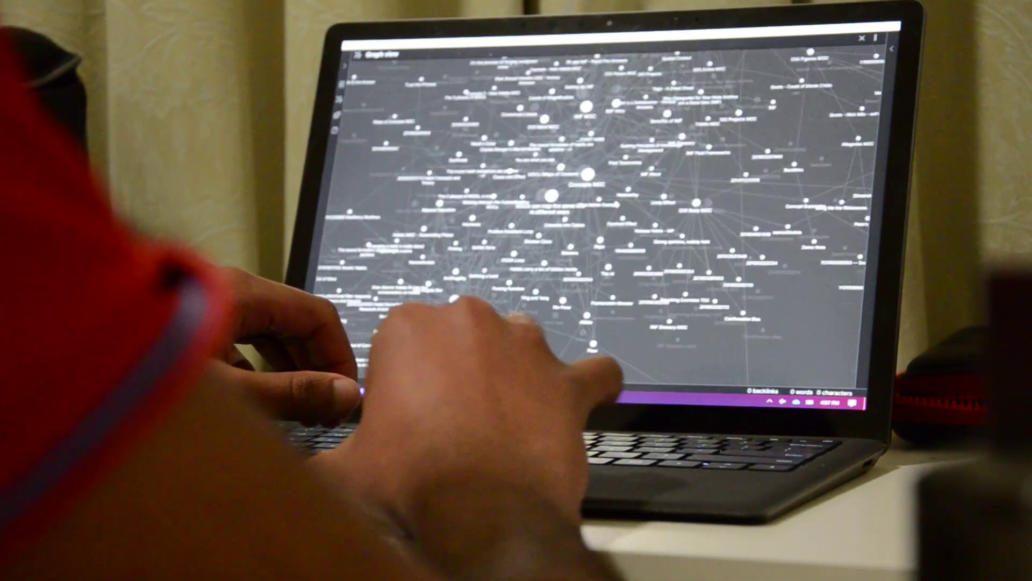
Step: Open Concepts MOC from its graph node and scroll down its list of linked concept notes
left_click(576, 163)
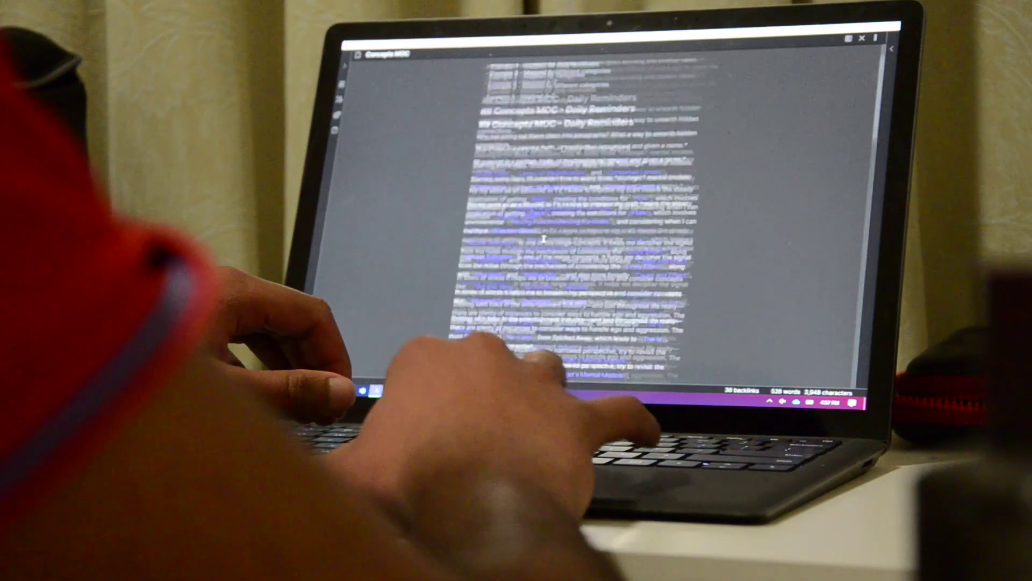
scroll(543, 238, "down", 10)
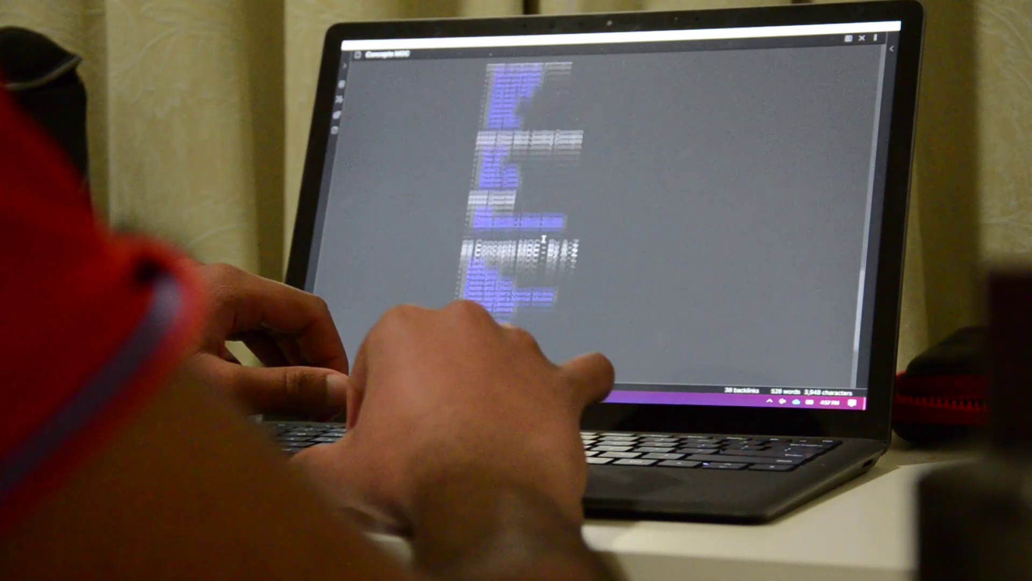